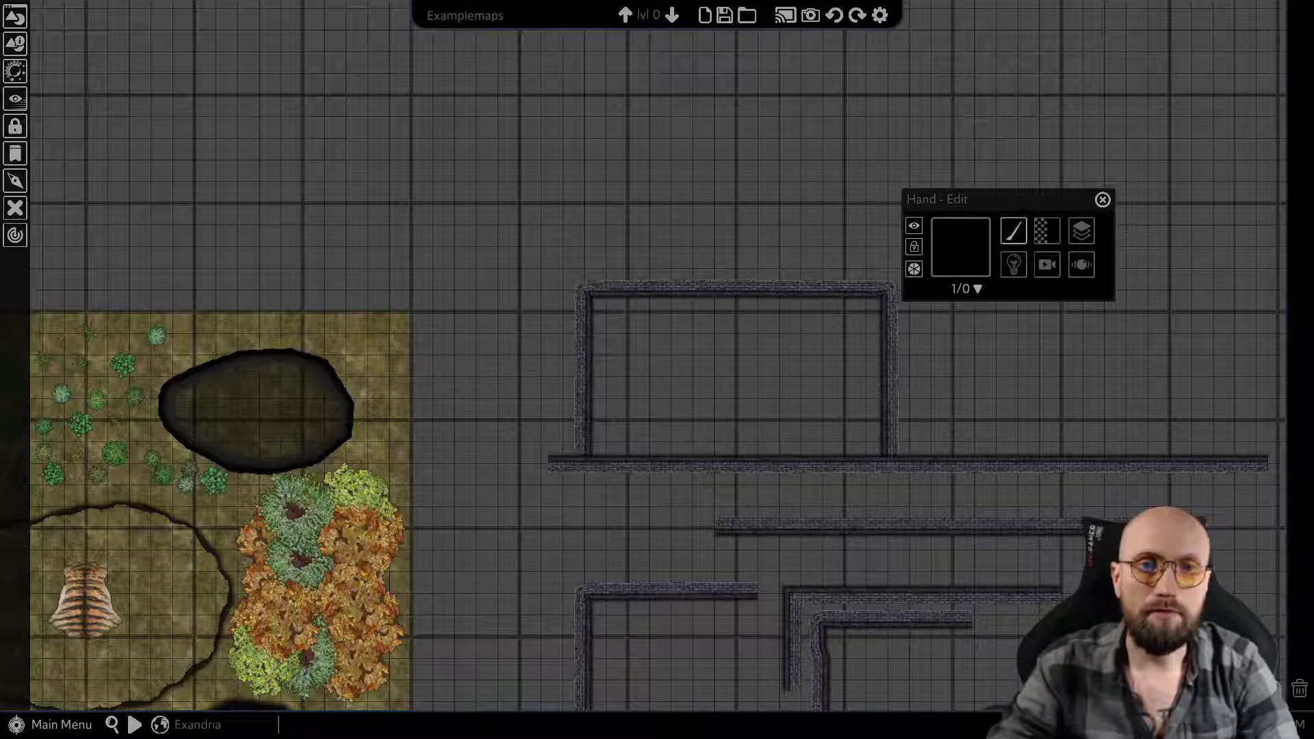
# Move the Hand - Edit window clear of the walled room and open the content library.
pyautogui.moveTo(798, 453); pyautogui.dragTo(774, 463, button='middle')
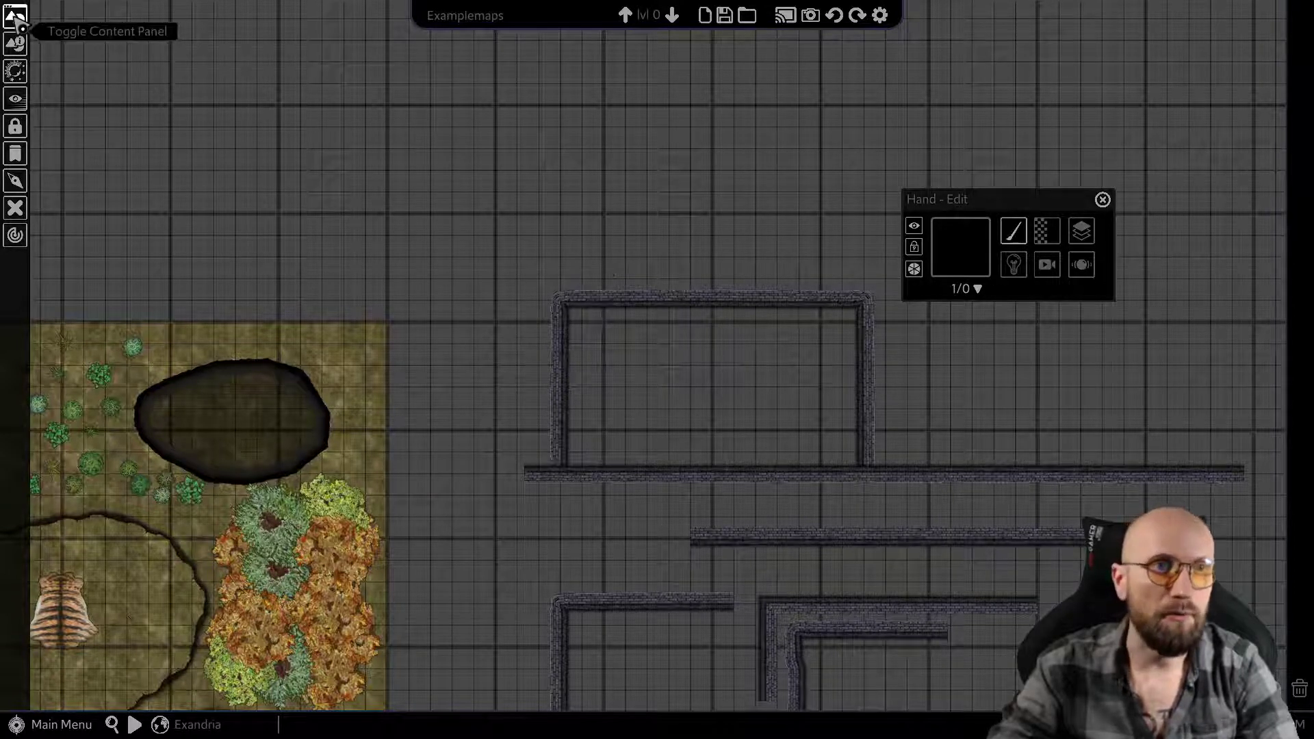
pyautogui.moveTo(608, 279); pyautogui.dragTo(484, 239, button='middle')
pyautogui.scroll(2, 572, 248)
pyautogui.scroll(1, 457, 248)
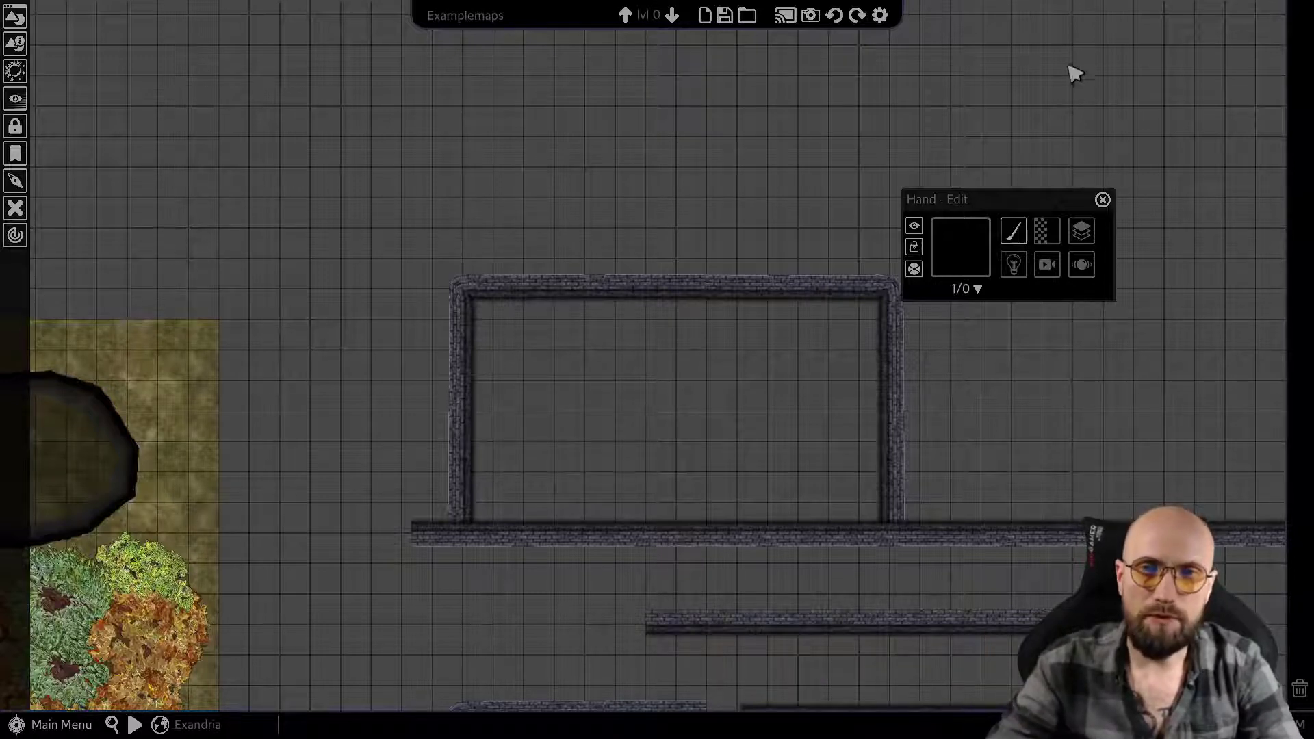
pyautogui.moveTo(984, 206); pyautogui.dragTo(1024, 126)
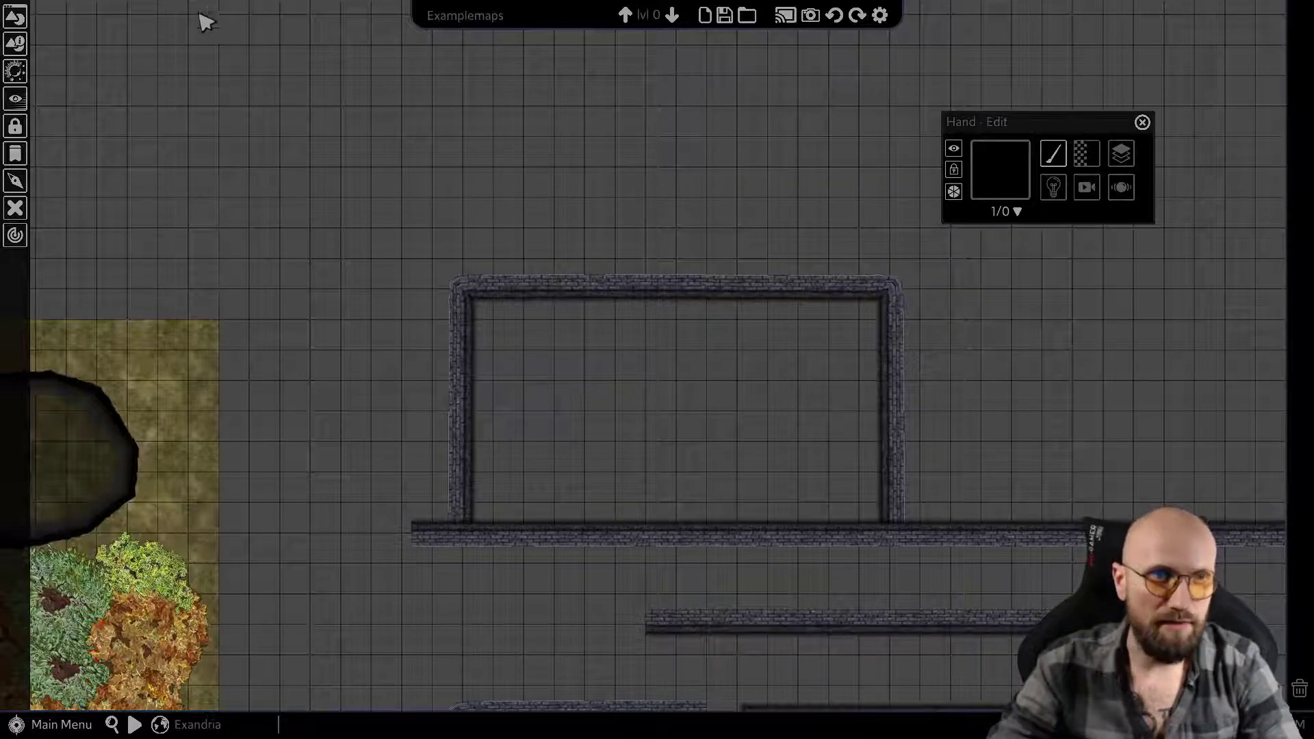
pyautogui.click(16, 15)
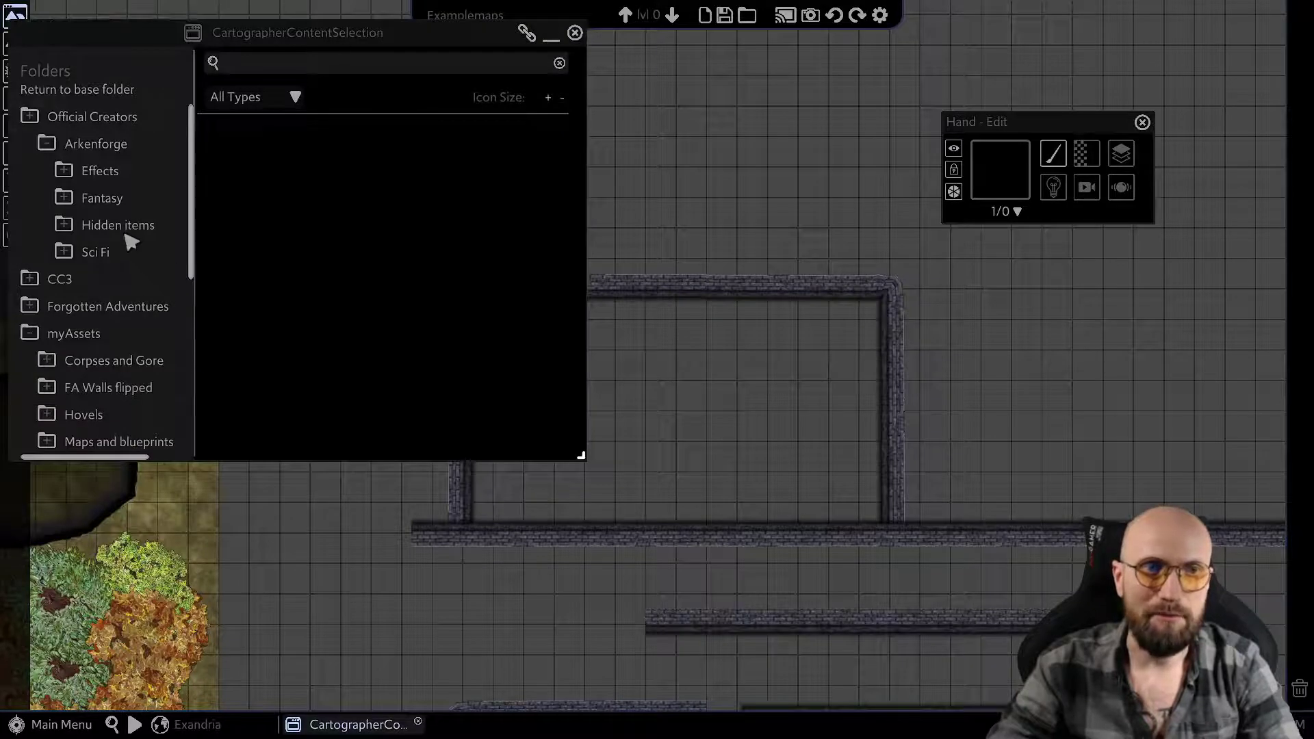
# Show the tiles in Arkenforge's Sci Fi Cyberpunk asset folder.
pyautogui.moveTo(600, 395); pyautogui.dragTo(830, 395)
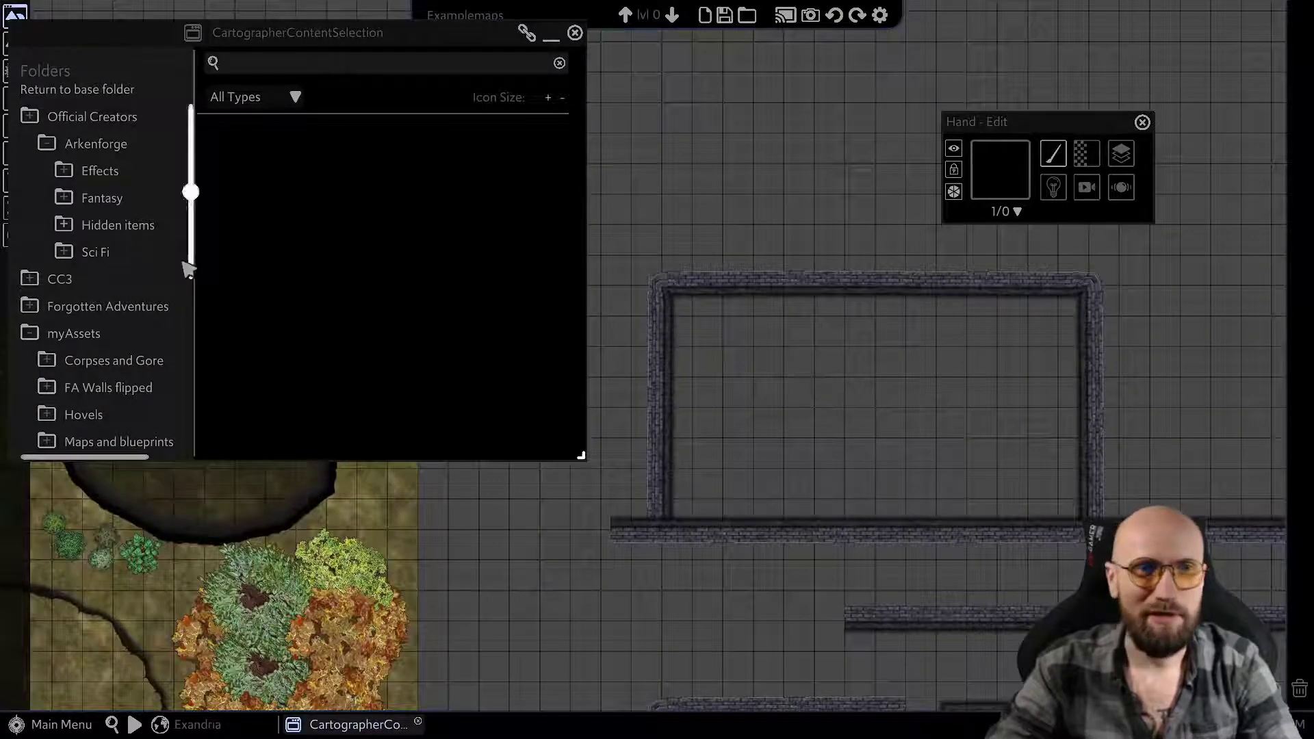
pyautogui.click(95, 255)
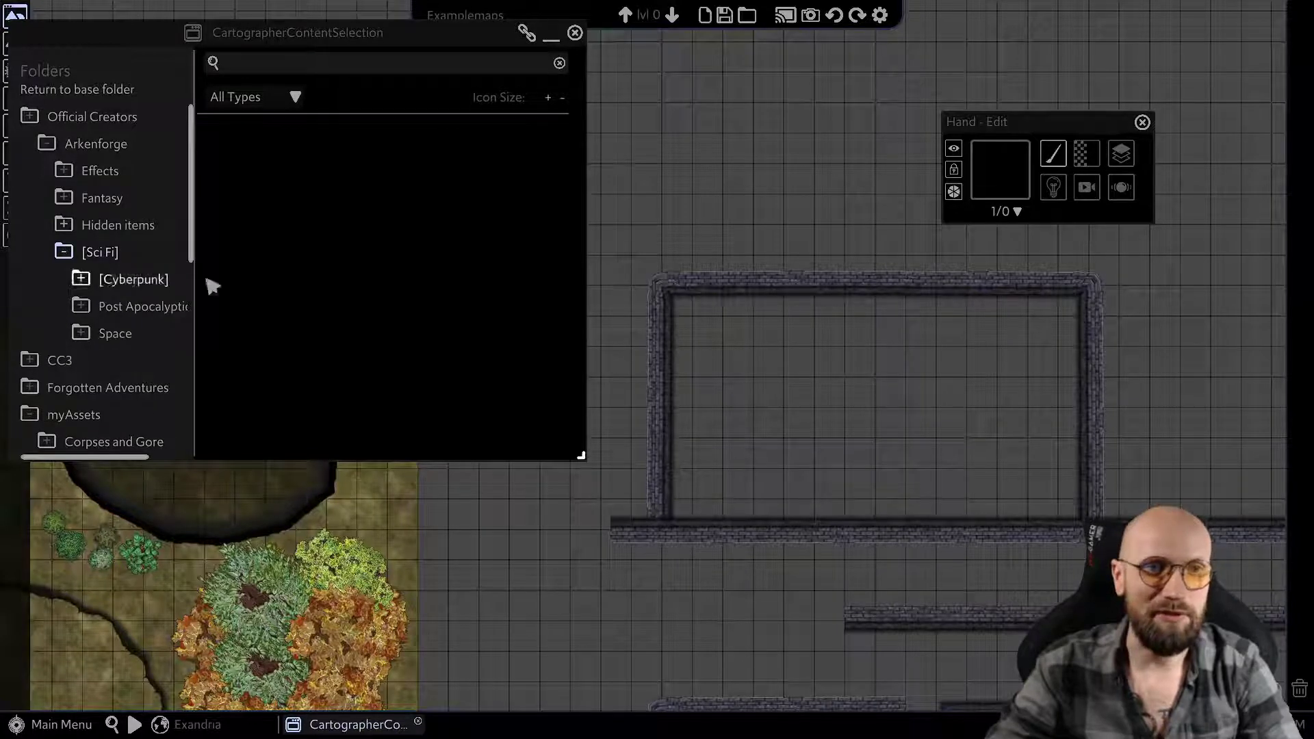
pyautogui.click(131, 281)
pyautogui.scroll(-2, 171, 331)
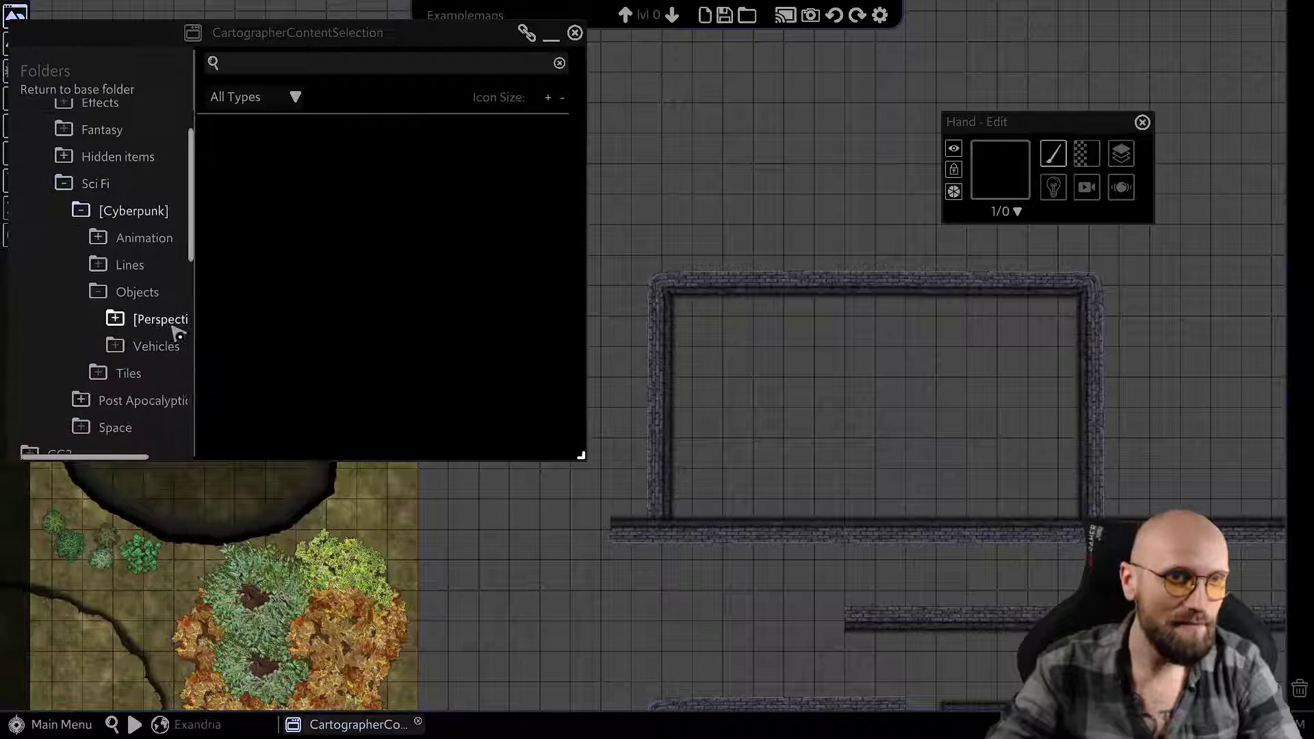
pyautogui.click(133, 373)
pyautogui.scroll(-1, 579, 301)
# Fill the interior of the walled room with the dark mossy-looking "Dark mo..." tile from the Cyberpunk tiles.
pyautogui.moveTo(773, 384); pyautogui.dragTo(1067, 342, button='middle')
pyautogui.scroll(-2, 883, 478)
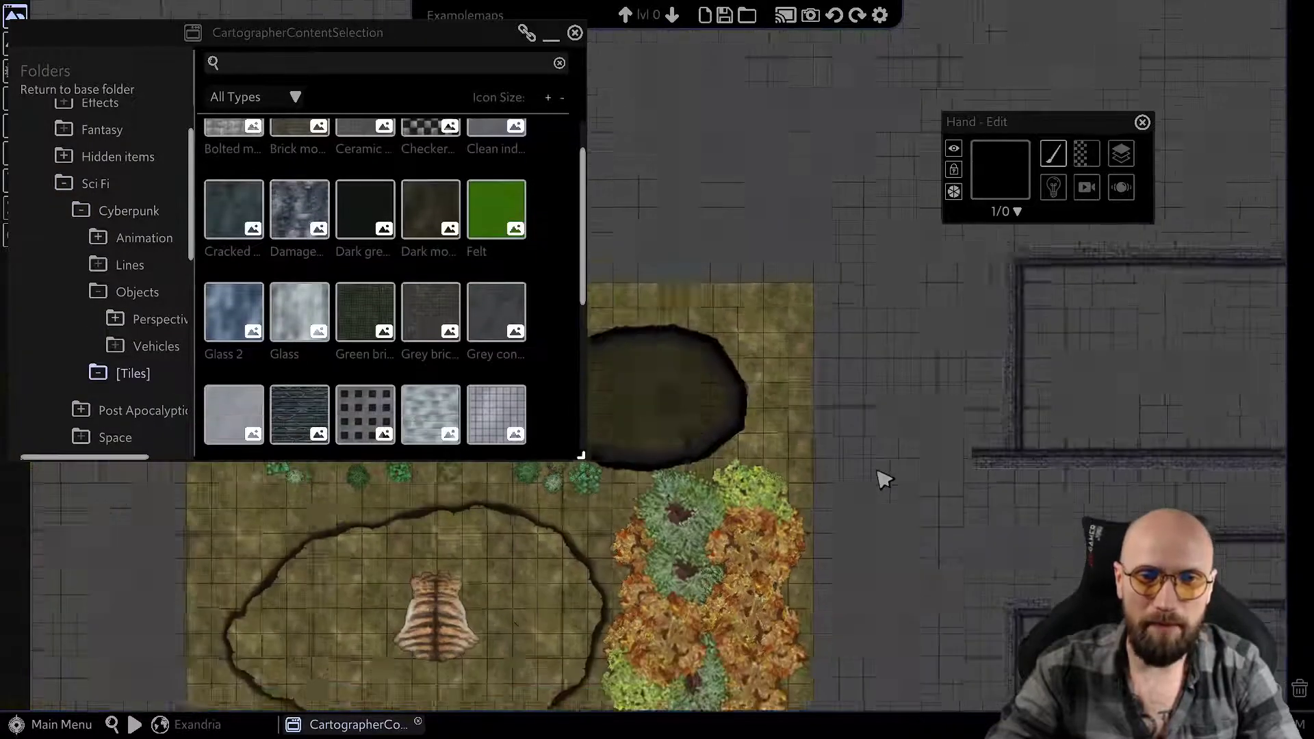
pyautogui.moveTo(573, 331); pyautogui.dragTo(123, 330, button='middle')
pyautogui.scroll(3, 706, 353)
pyautogui.moveTo(707, 353); pyautogui.dragTo(993, 436, button='middle')
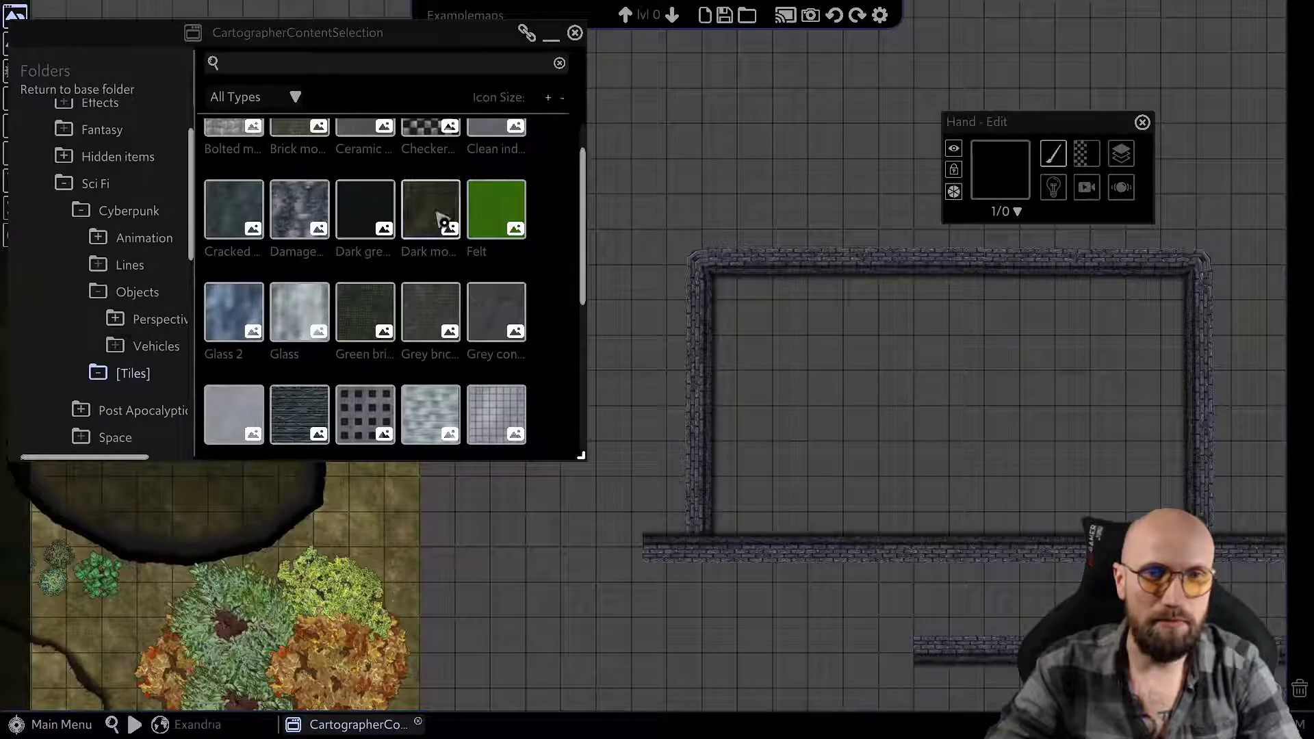
pyautogui.click(439, 220)
pyautogui.moveTo(721, 285); pyautogui.dragTo(1204, 527)
pyautogui.rightClick(961, 375)
pyautogui.moveTo(961, 375); pyautogui.dragTo(838, 391, button='middle')
pyautogui.scroll(3, 780, 394)
pyautogui.scroll(-2, 843, 398)
# Collapse the Cyberpunk Objects folder and show the objects in the Post Apocalyptic folder.
pyautogui.click(137, 292)
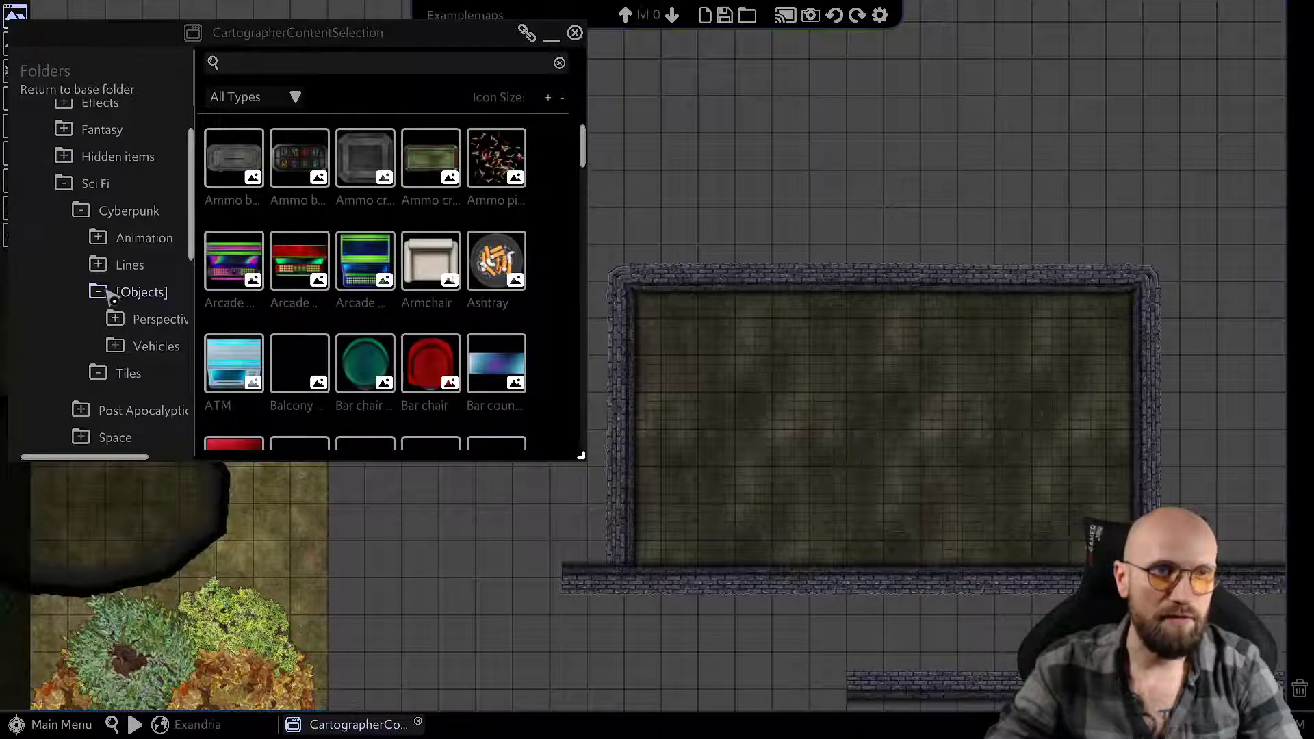
pyautogui.click(100, 292)
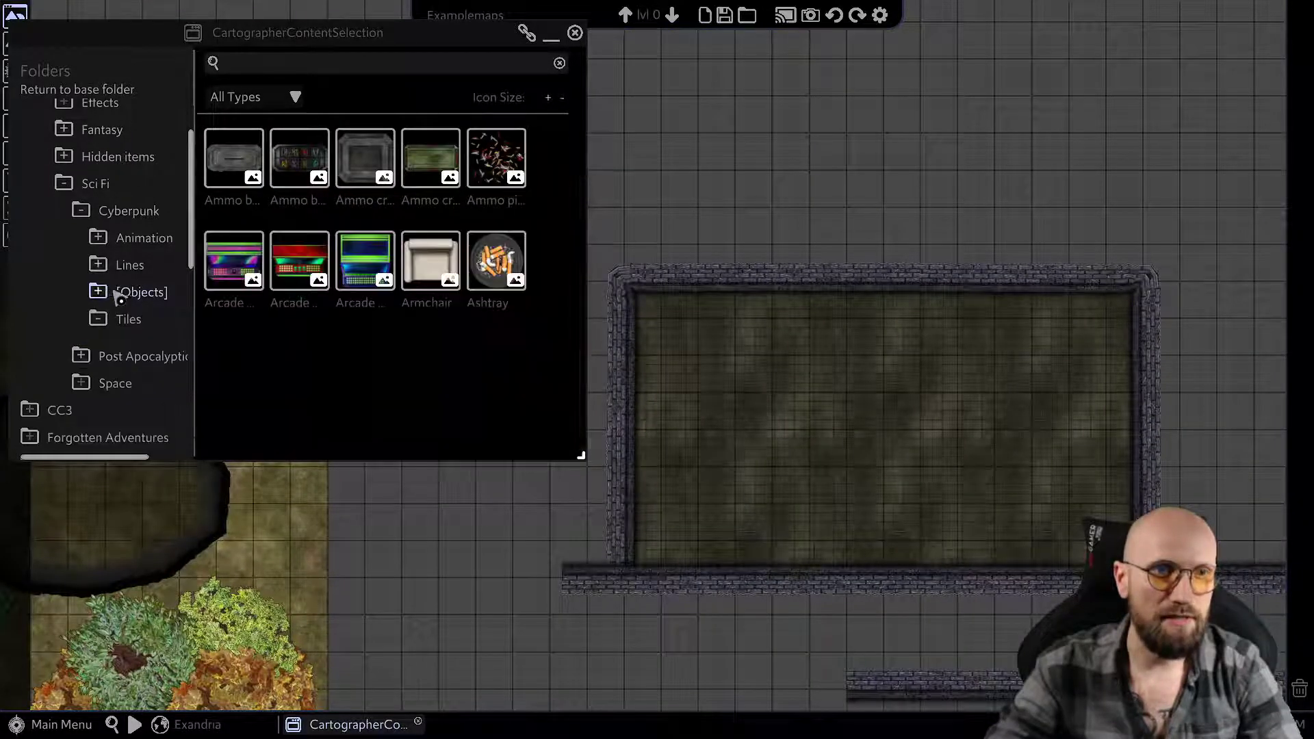
pyautogui.click(141, 359)
pyautogui.scroll(-2, 147, 346)
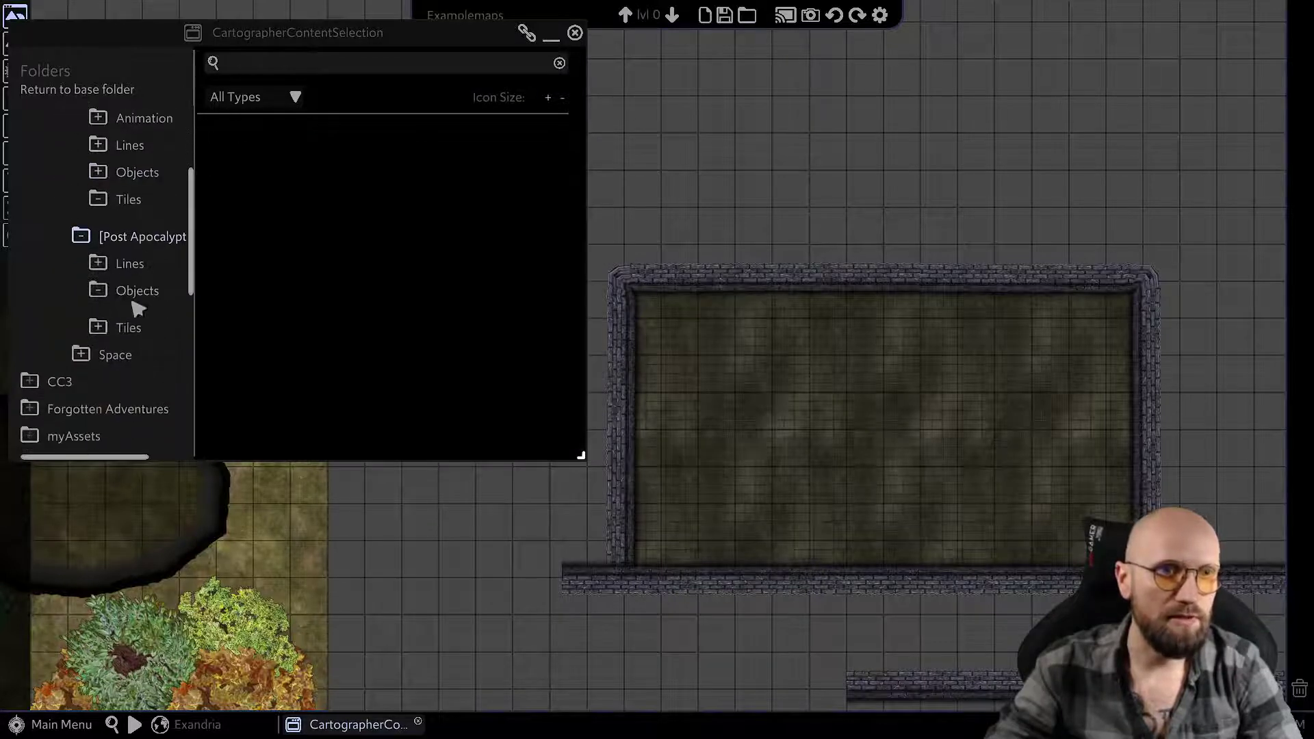
pyautogui.click(135, 302)
pyautogui.scroll(-5, 557, 267)
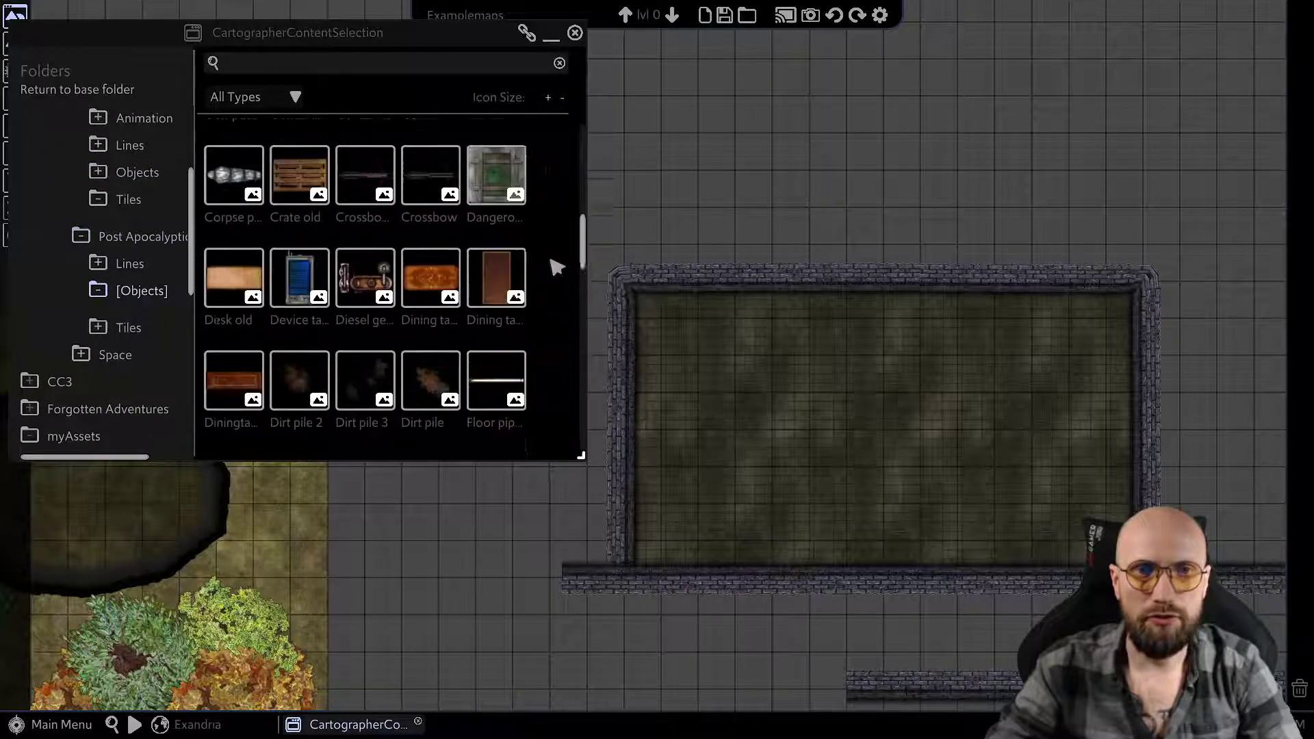
# Place the second green tank turret object from the Post Apocalyptic objects over the middle of the room.
pyautogui.moveTo(583, 203); pyautogui.dragTo(554, 417)
pyautogui.click(365, 230)
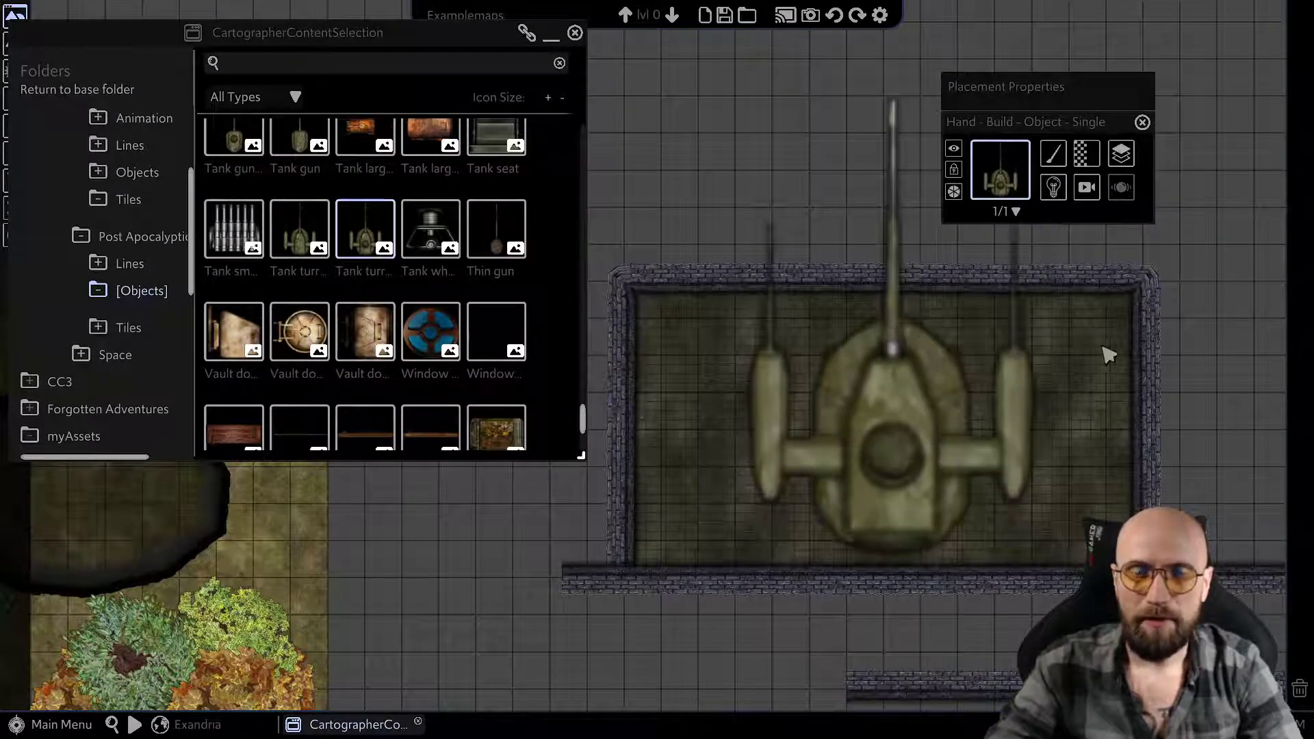
pyautogui.rightClick(1123, 352)
pyautogui.moveTo(1155, 344); pyautogui.dragTo(1079, 379, button='middle')
pyautogui.scroll(-1, 1079, 379)
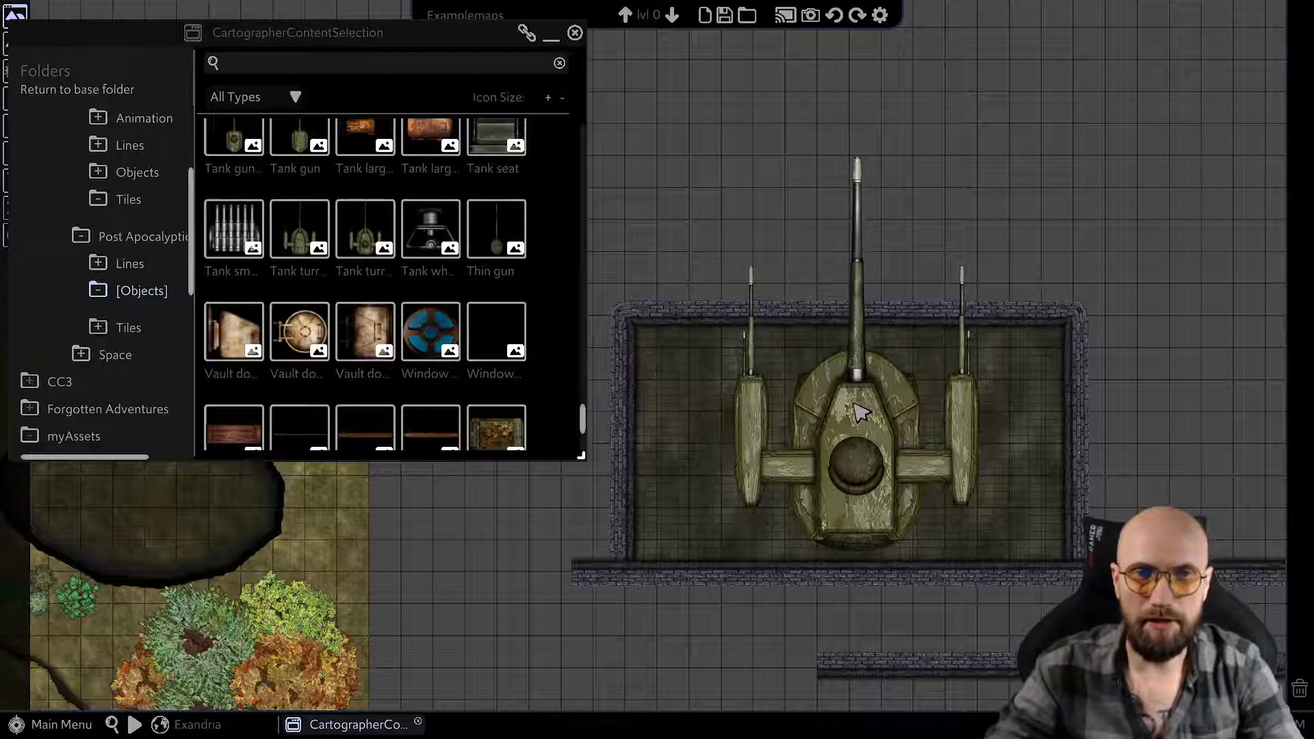
# Look back through the Post Apocalyptic objects from the tank parts to the start of the list.
pyautogui.scroll(-1, 520, 342)
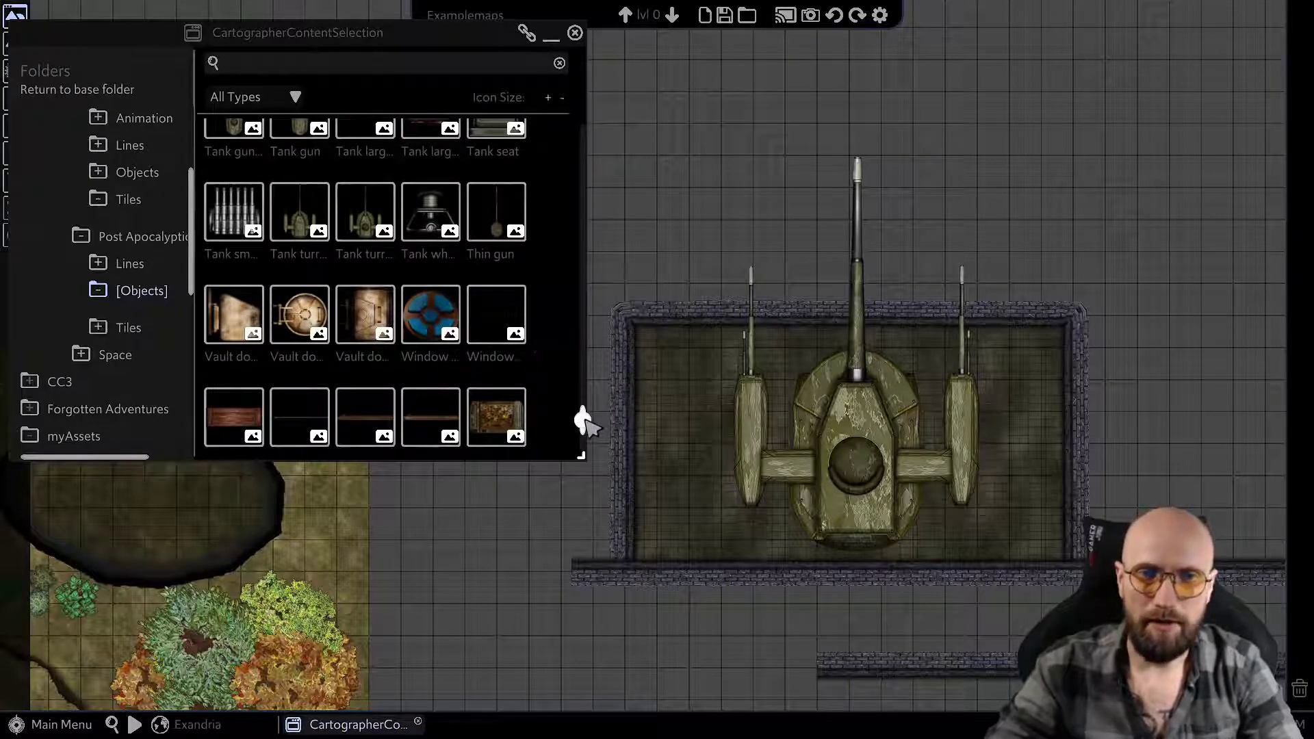
pyautogui.moveTo(581, 421); pyautogui.dragTo(581, 285)
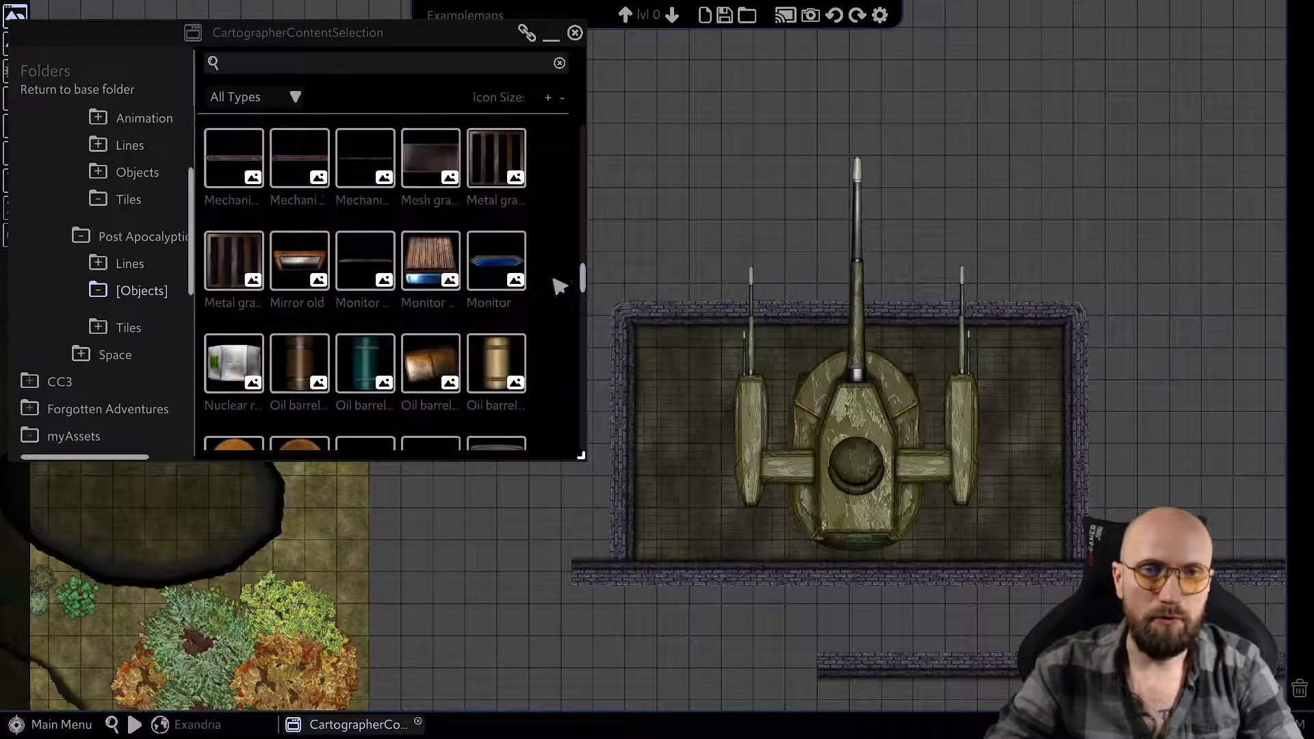
pyautogui.scroll(10, 547, 296)
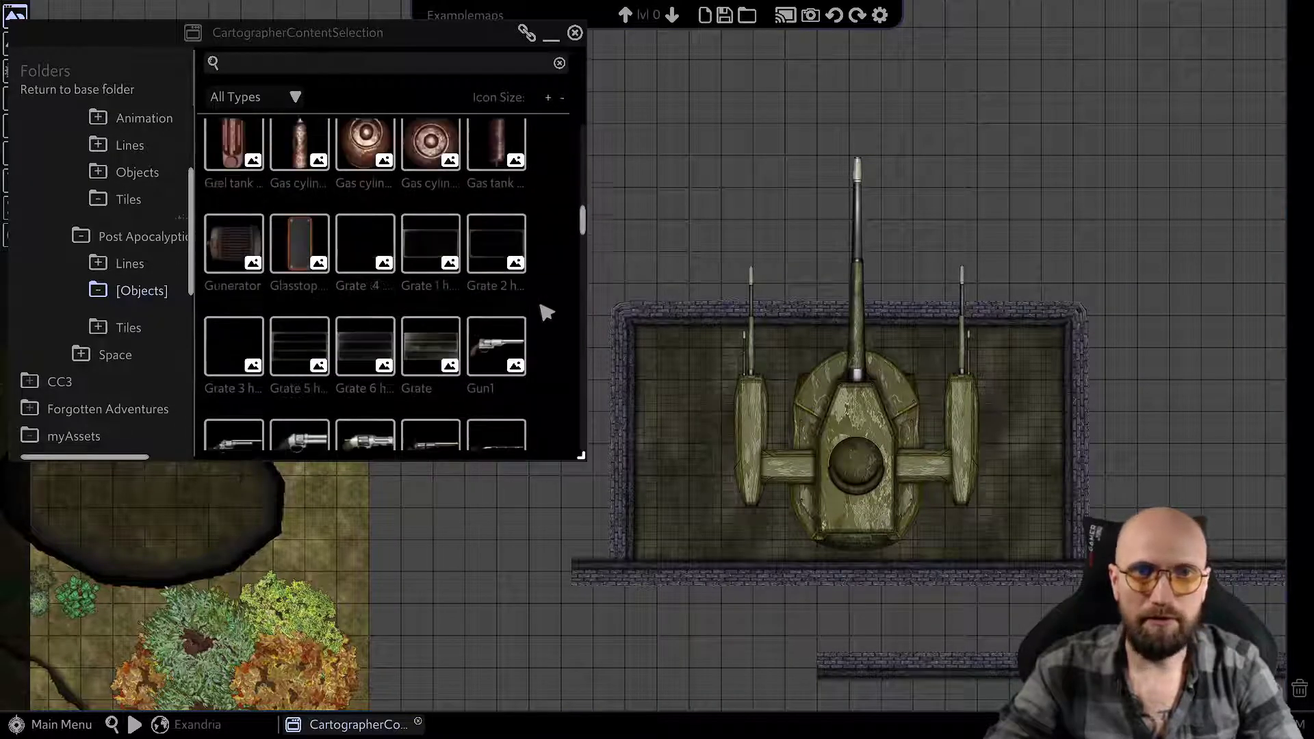
pyautogui.scroll(10, 547, 313)
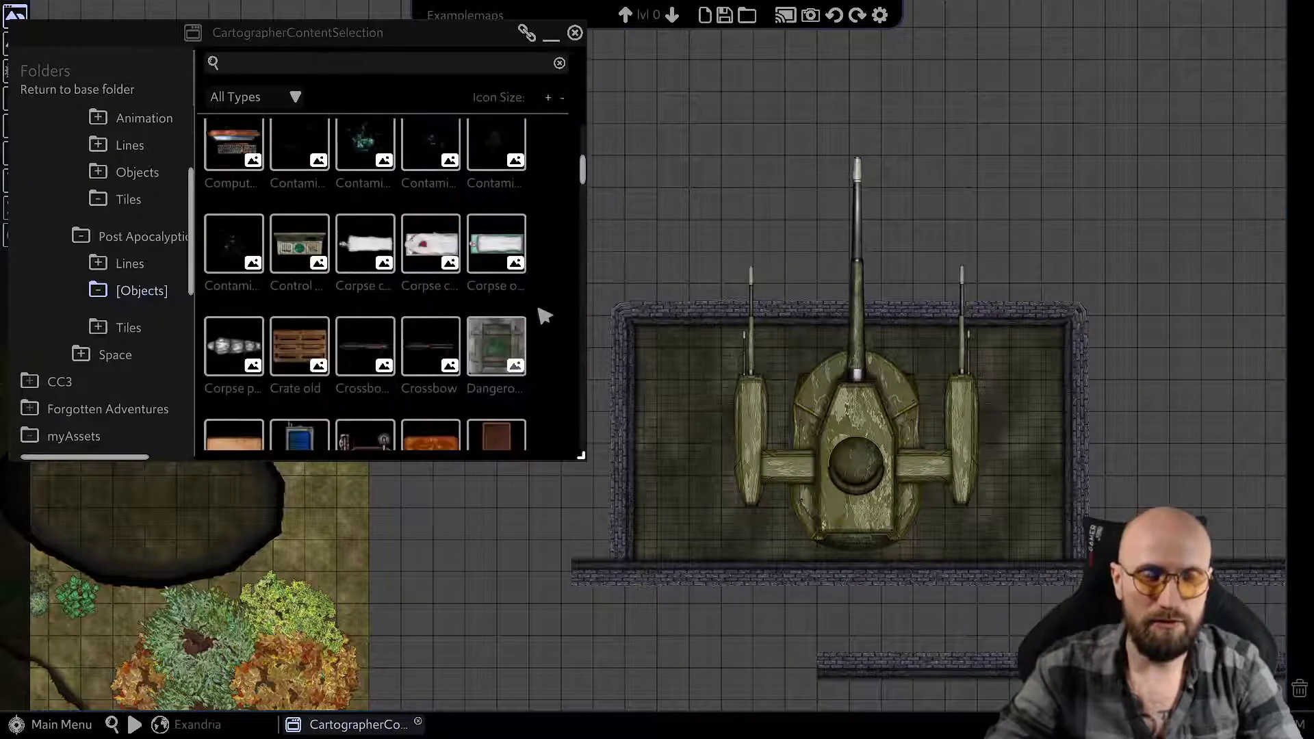
pyautogui.scroll(10, 544, 315)
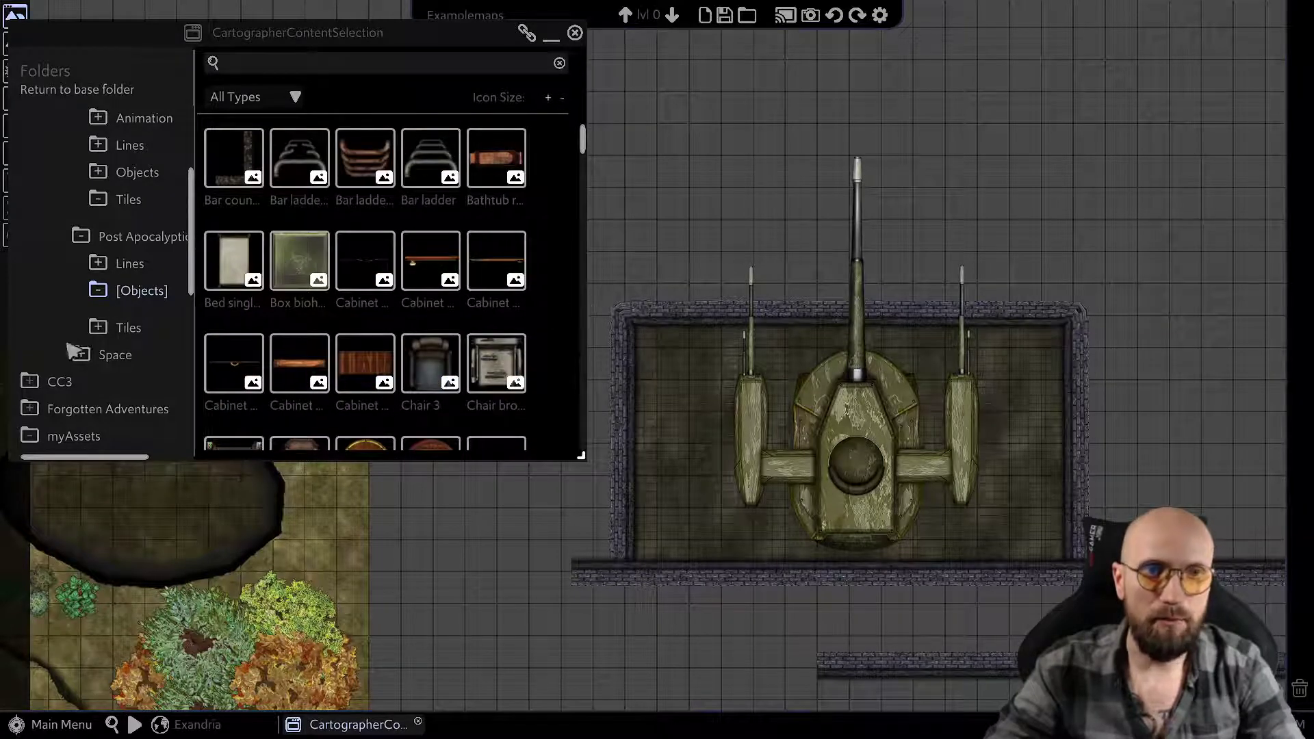
pyautogui.scroll(4, 125, 284)
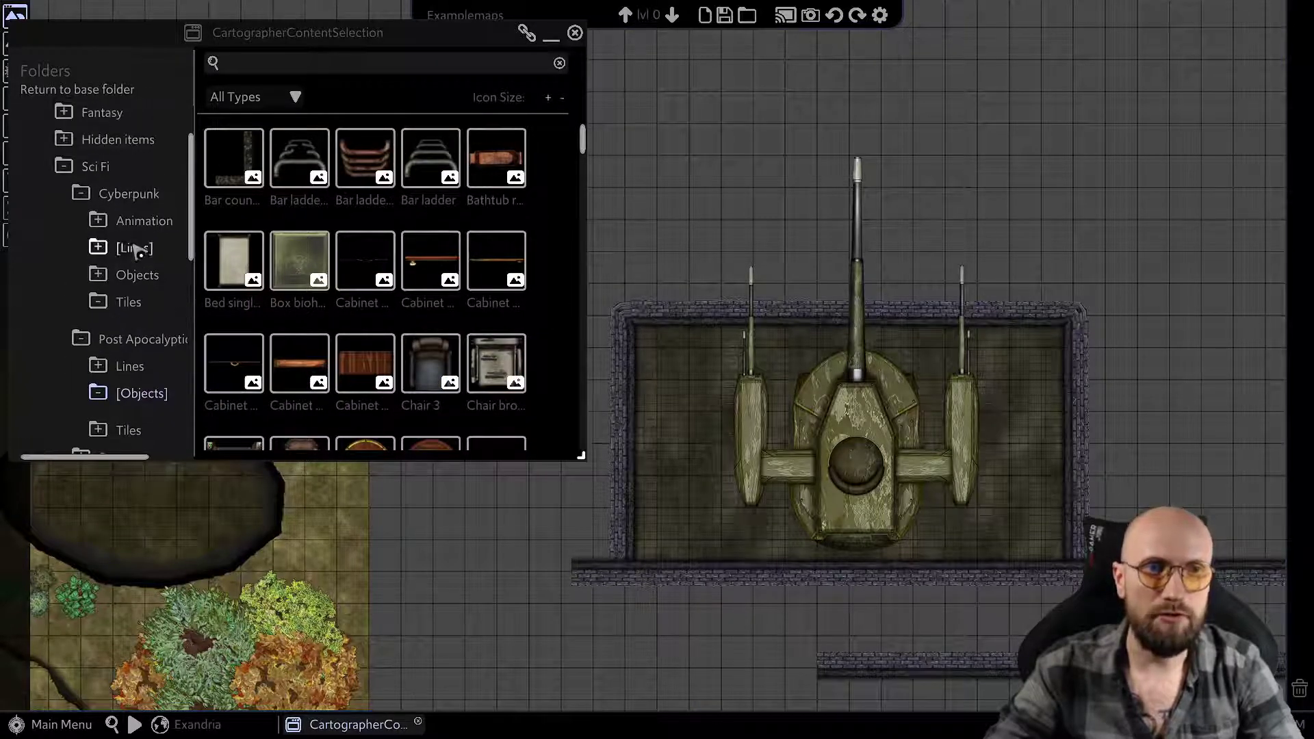
# Place the round red gas cylinder from the Cyberpunk objects on the tank turret's hatch.
pyautogui.click(140, 276)
pyautogui.scroll(-5, 547, 322)
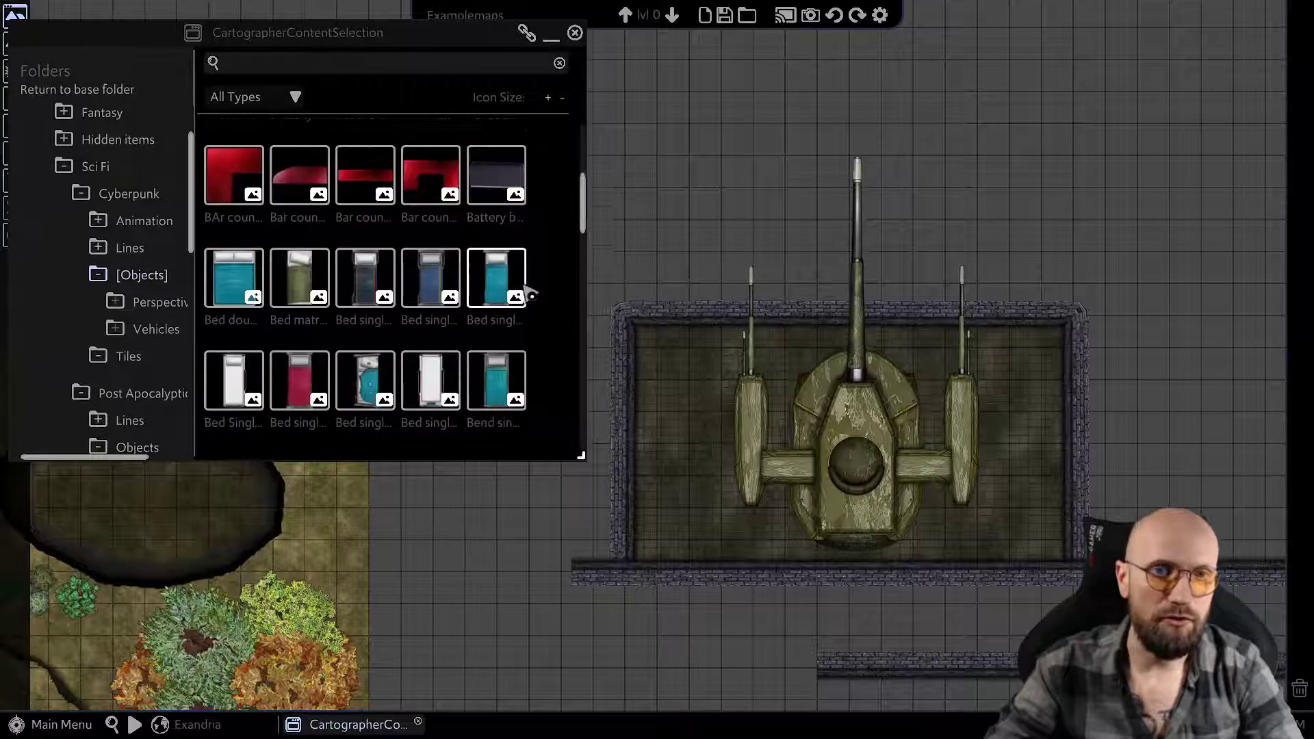
pyautogui.scroll(-10, 558, 342)
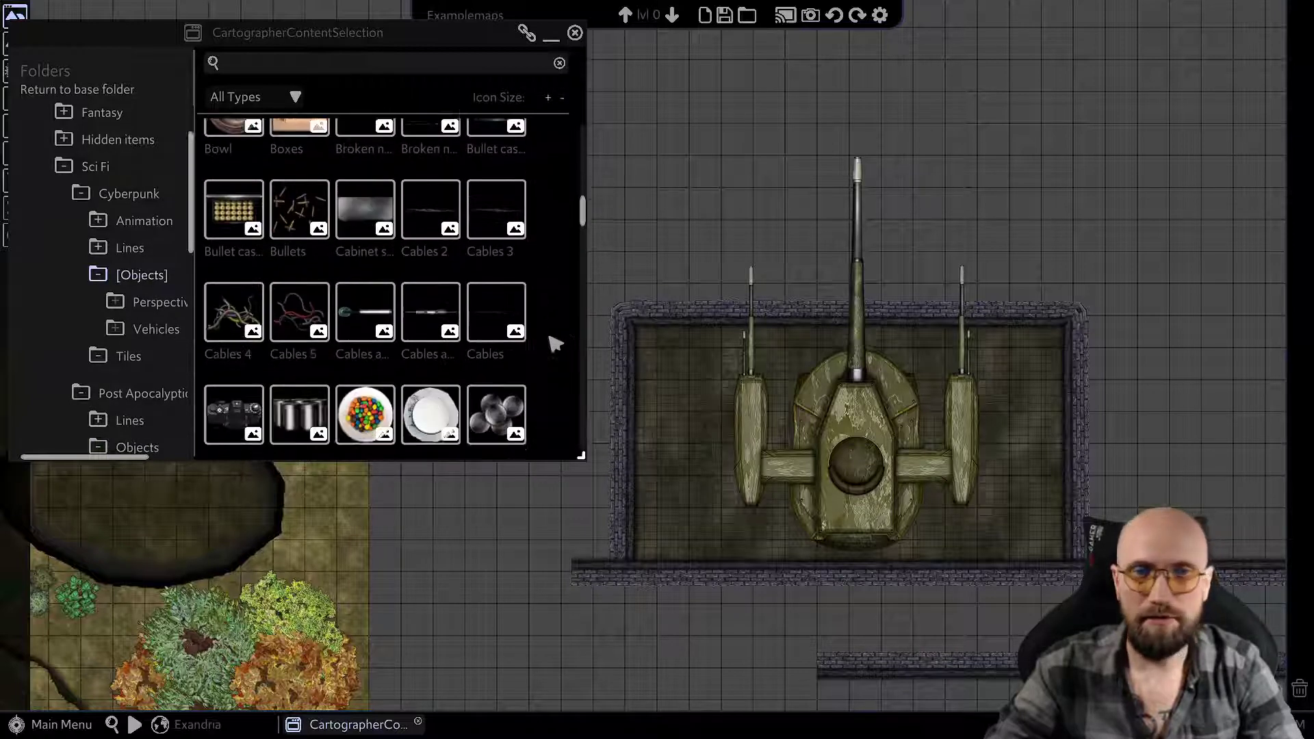
pyautogui.scroll(-10, 549, 355)
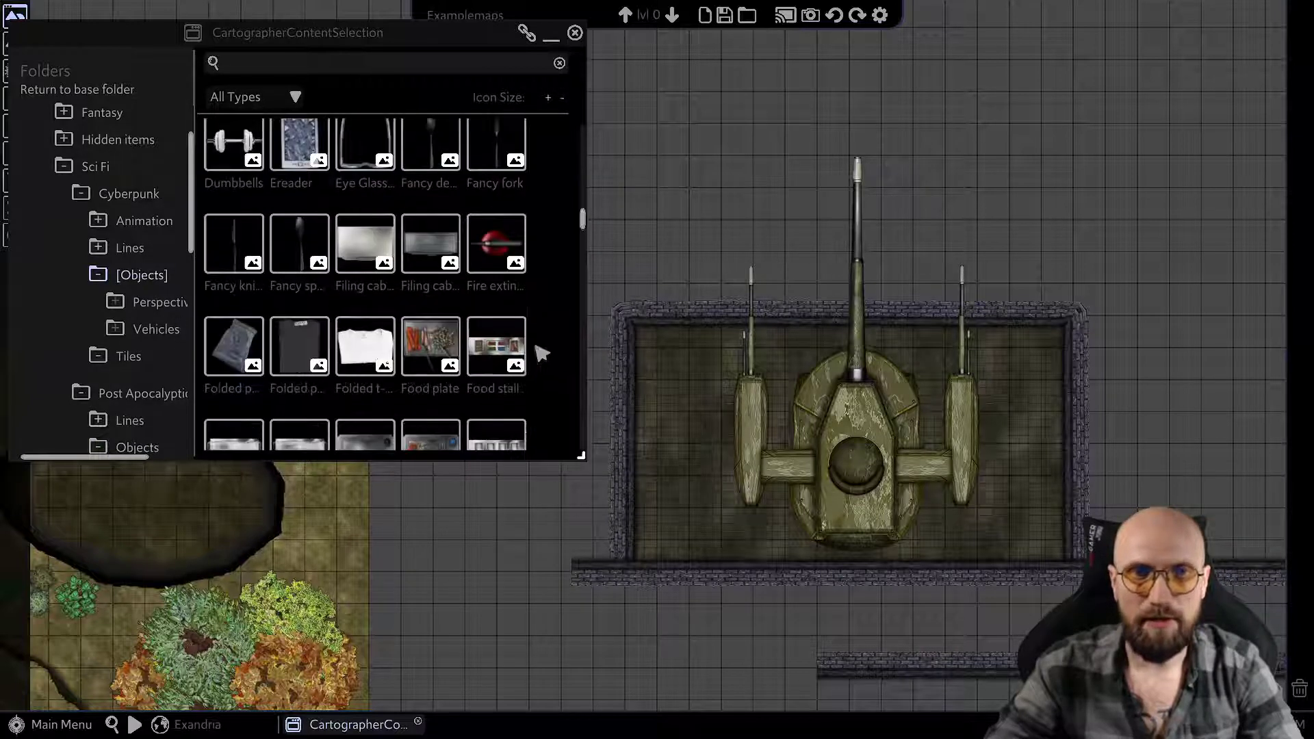
pyautogui.scroll(-5, 540, 352)
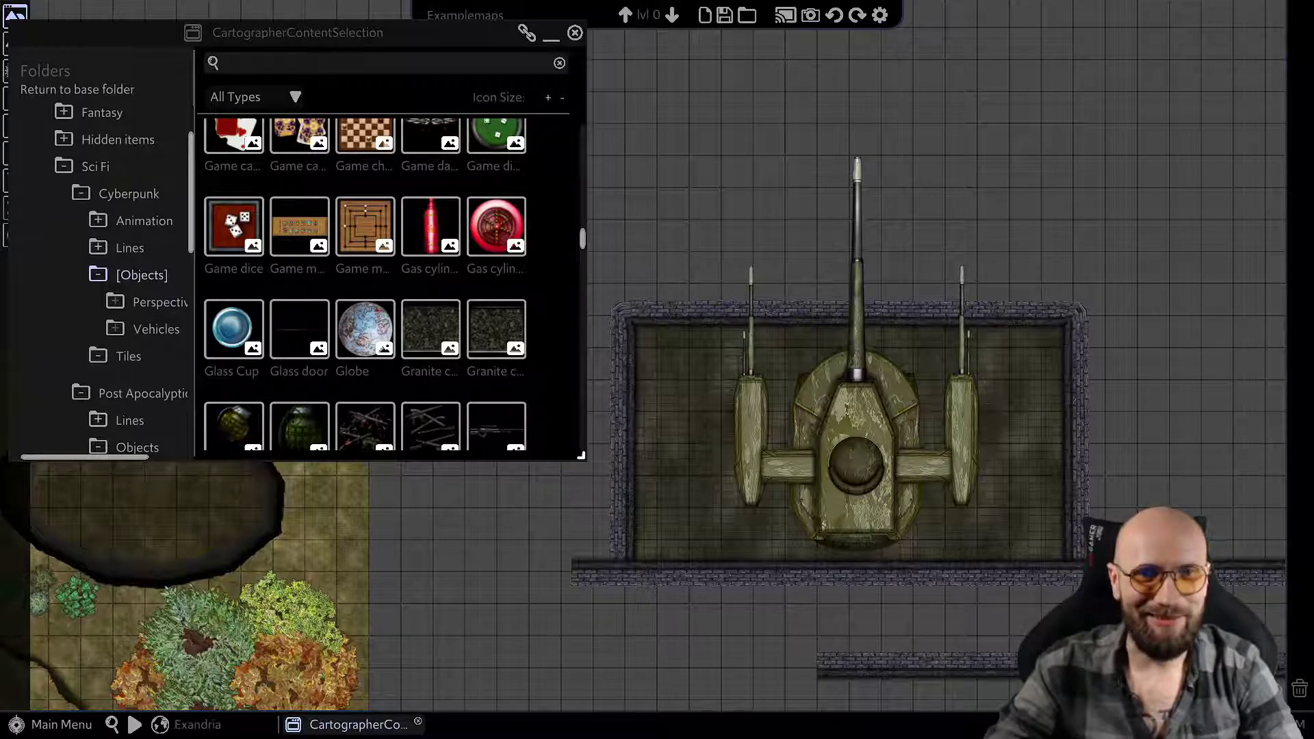
pyautogui.click(496, 226)
pyautogui.scroll(4, 856, 458)
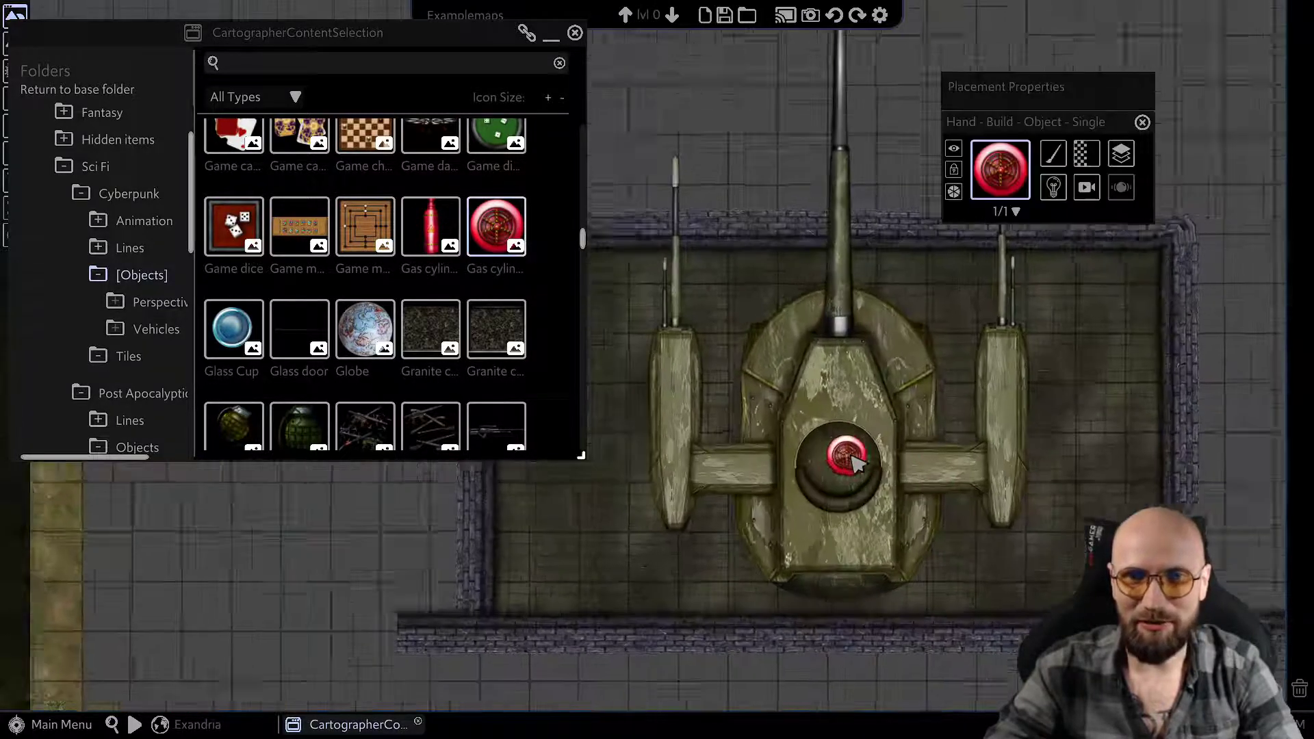
pyautogui.moveTo(839, 464); pyautogui.dragTo(900, 464, button='middle')
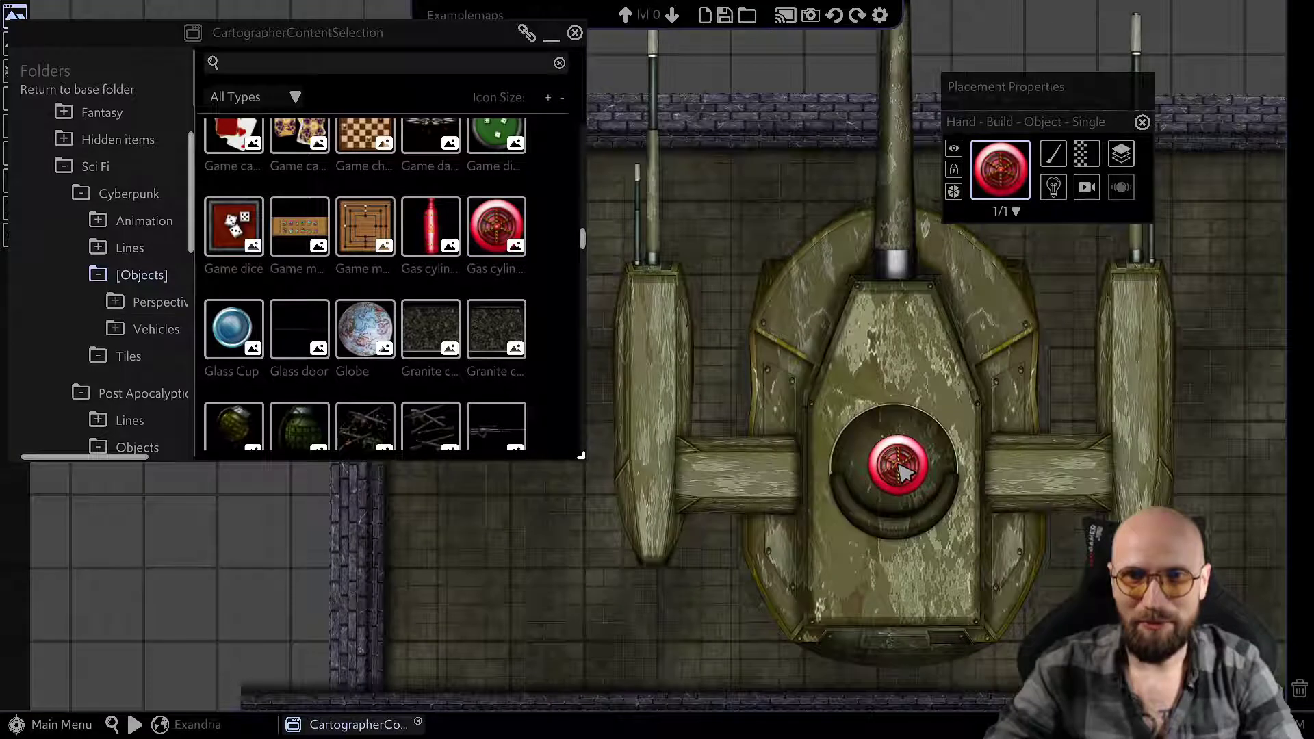
pyautogui.click(913, 451)
pyautogui.rightClick(1050, 344)
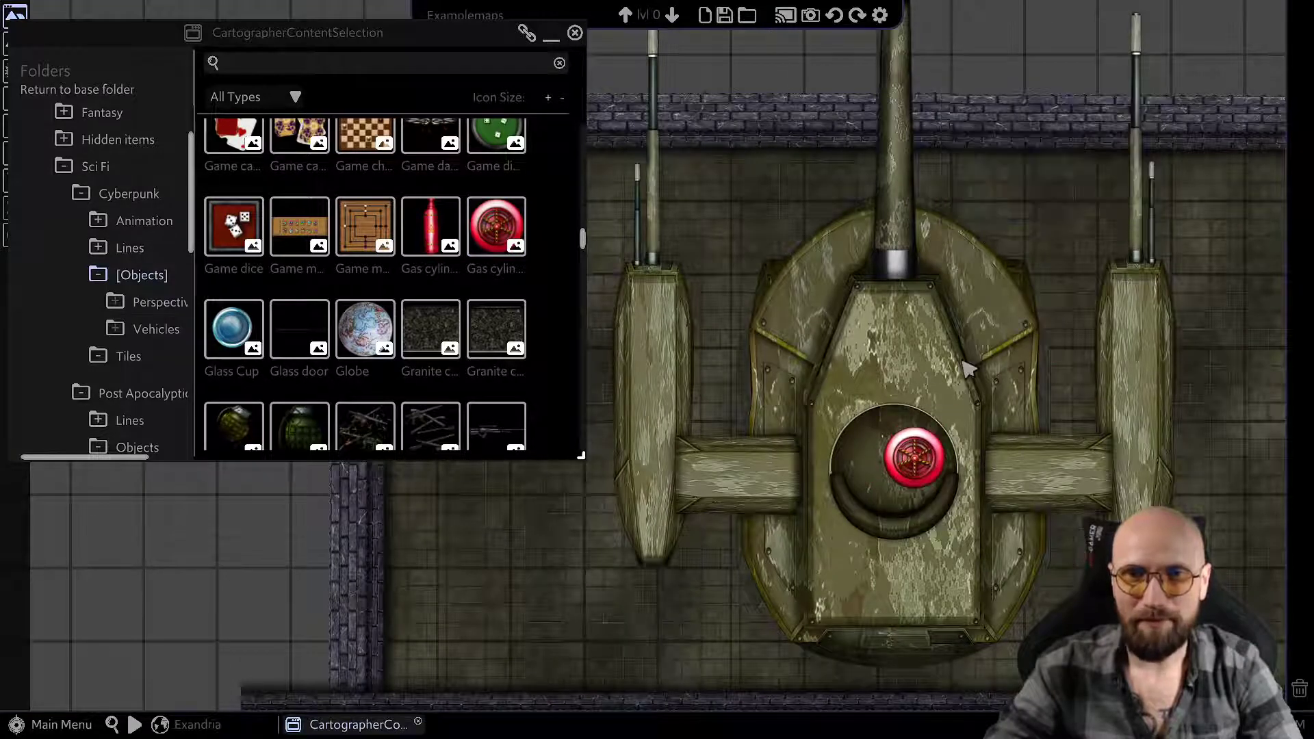
# Reposition the tank turret so that its round hatch is centred beneath the red gas cylinder.
pyautogui.moveTo(921, 377); pyautogui.dragTo(941, 357)
pyautogui.moveTo(1018, 472); pyautogui.dragTo(826, 452, button='middle')
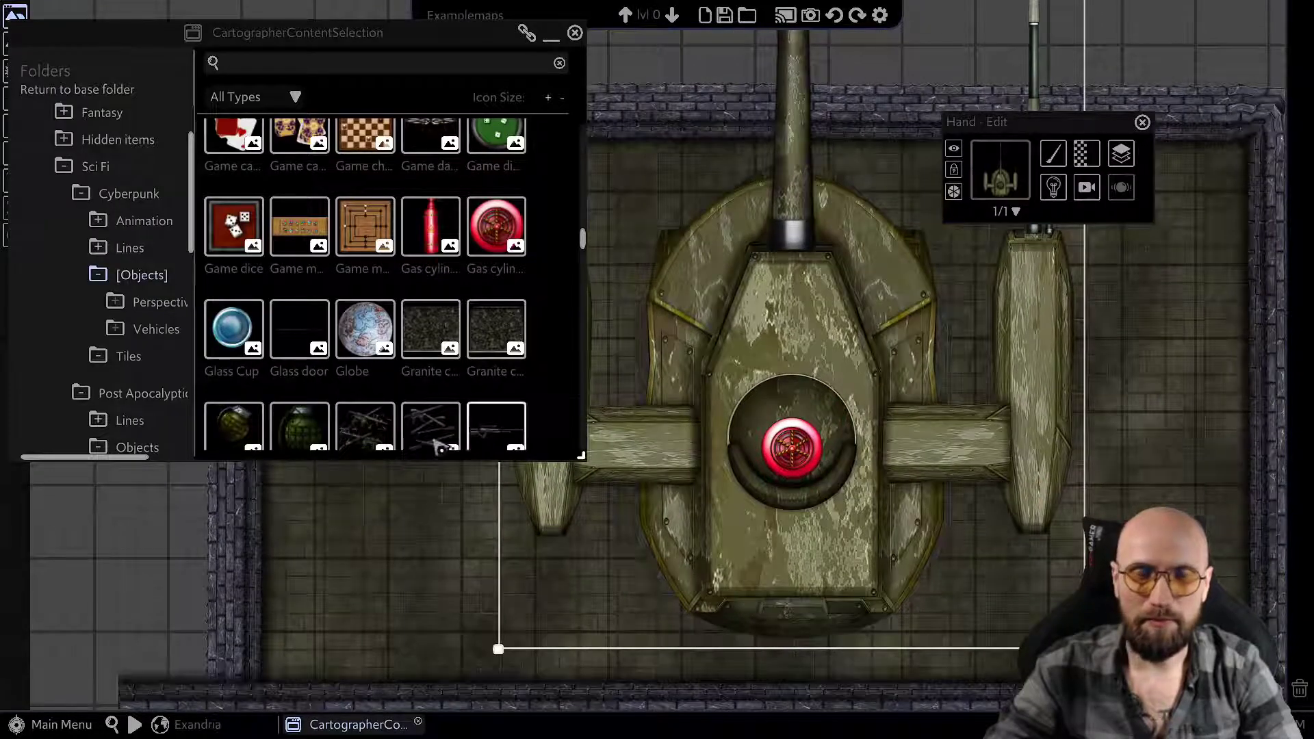
pyautogui.click(162, 529)
pyautogui.click(801, 458)
pyautogui.moveTo(790, 445)
pyautogui.mouseDown()
pyautogui.moveTo(825, 413)
pyautogui.moveTo(793, 445)
pyautogui.mouseUp()
pyautogui.click(140, 445)
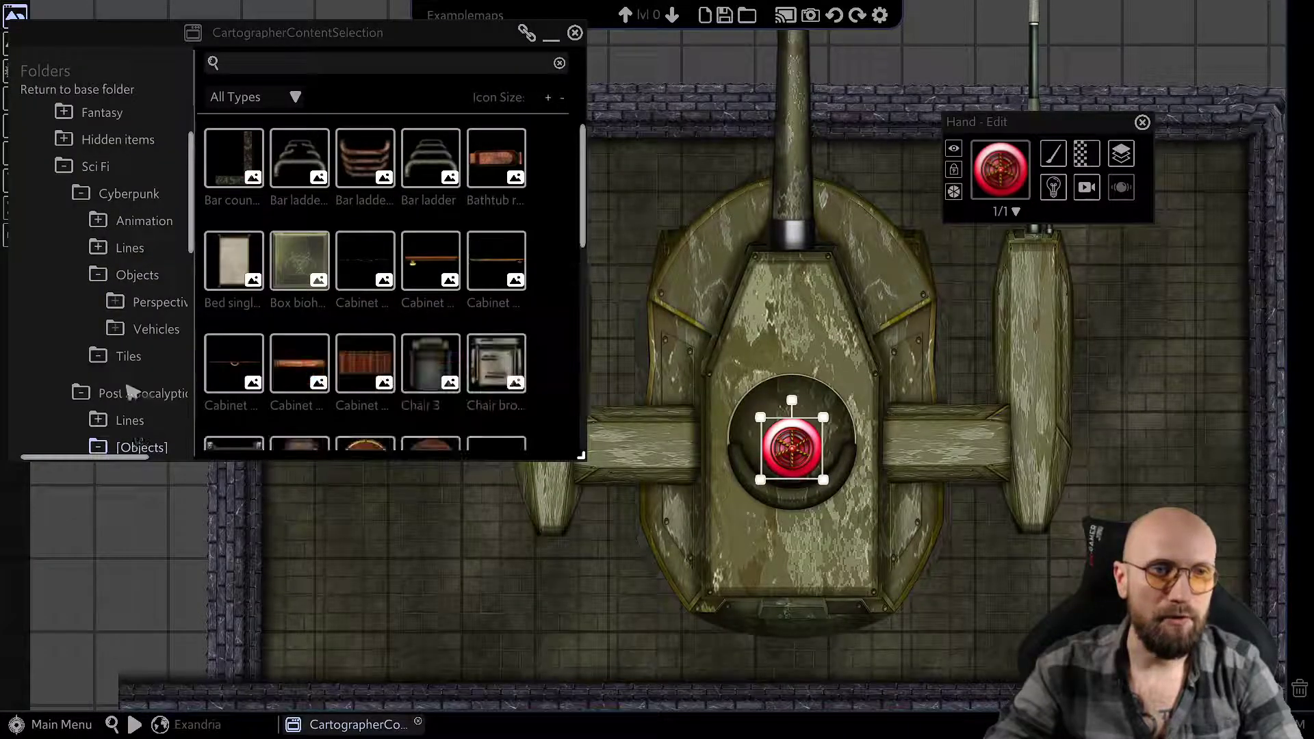
pyautogui.scroll(-2, 134, 393)
pyautogui.scroll(-5, 133, 390)
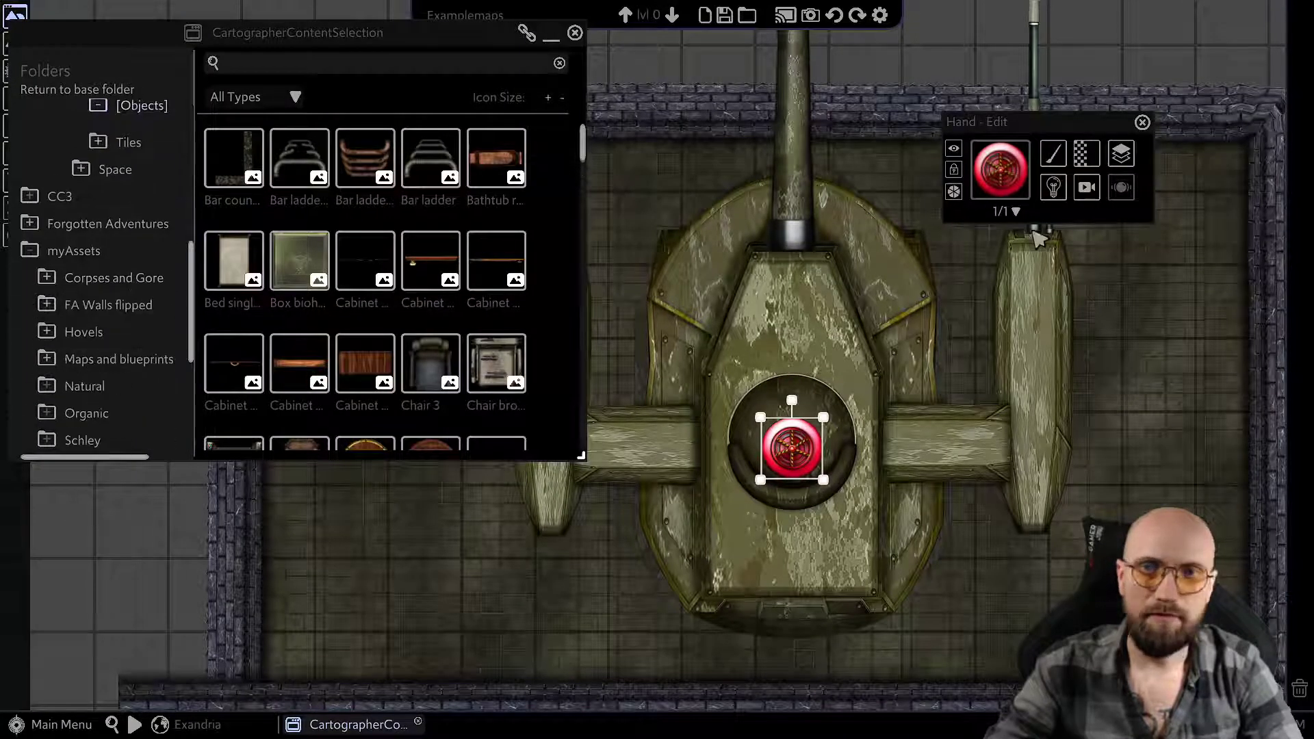
# Turn on the light of the red gas cylinder and give the light a red colour.
pyautogui.click(1064, 197)
pyautogui.moveTo(1074, 214)
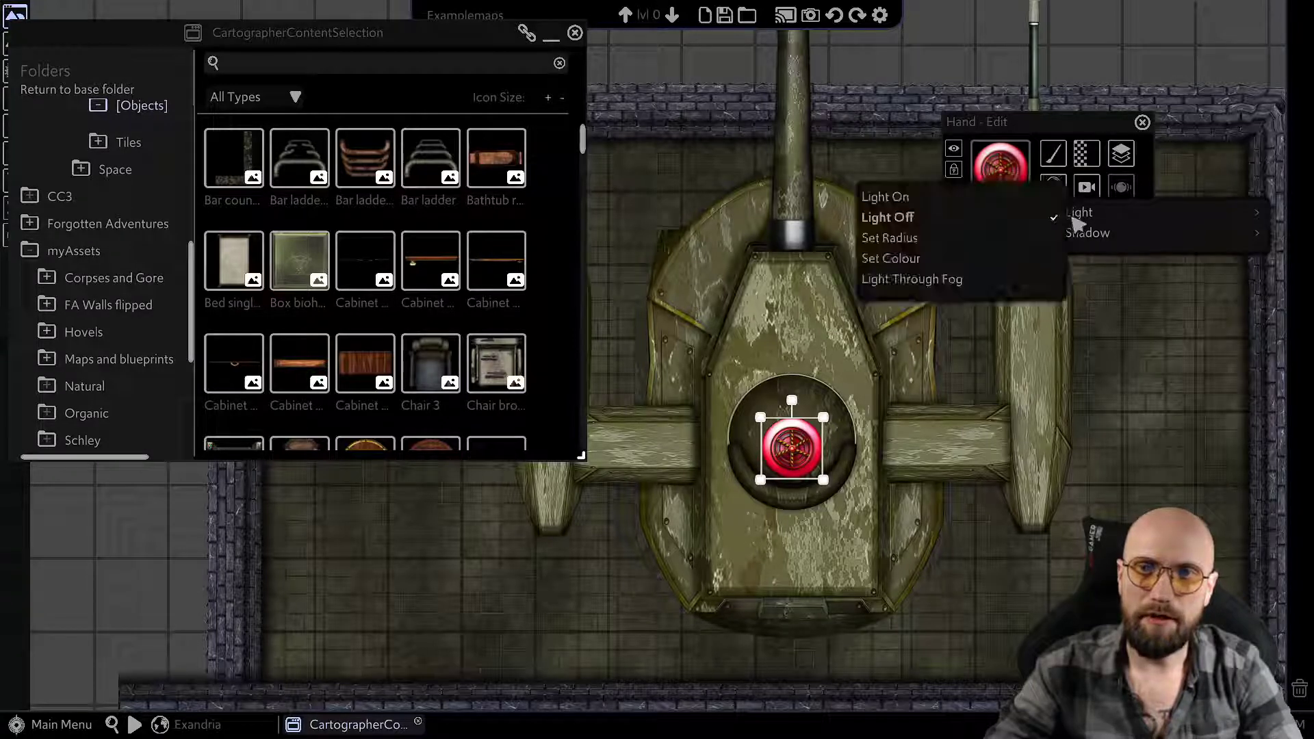
pyautogui.click(885, 197)
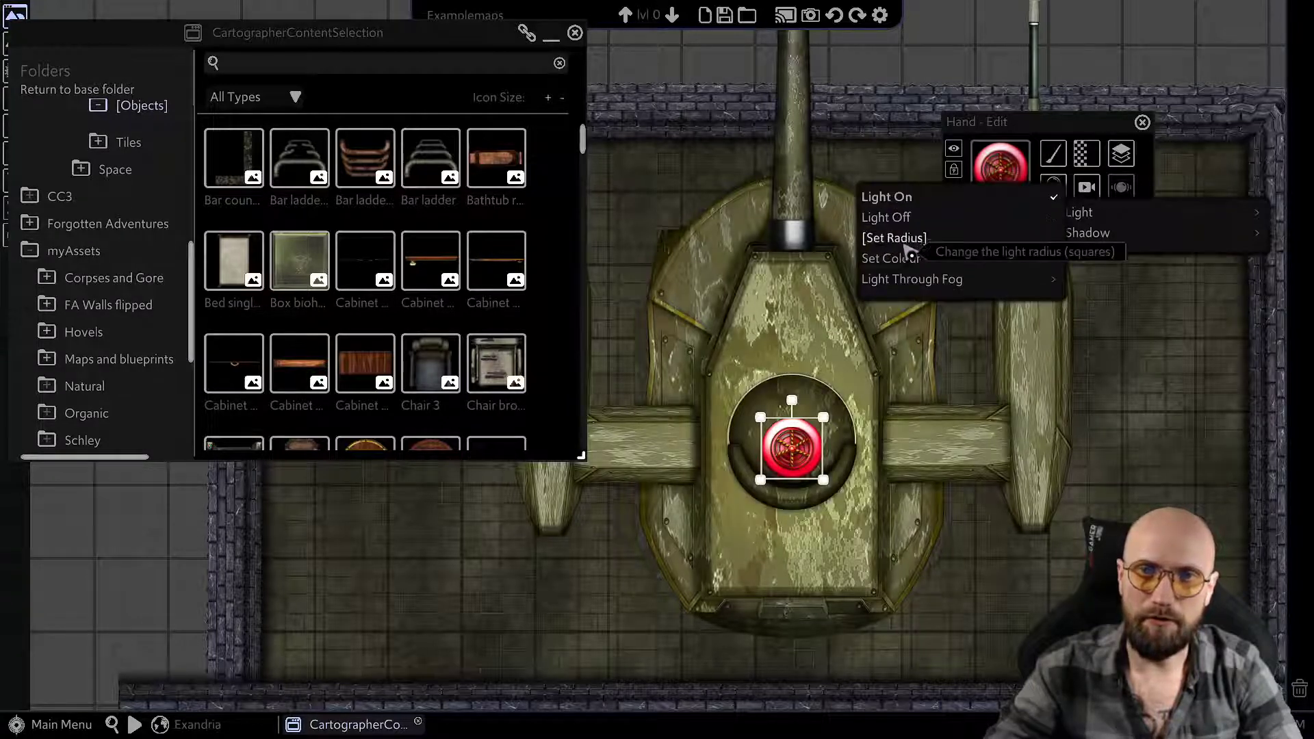
pyautogui.click(910, 263)
pyautogui.moveTo(843, 294); pyautogui.dragTo(850, 329)
pyautogui.click(959, 531)
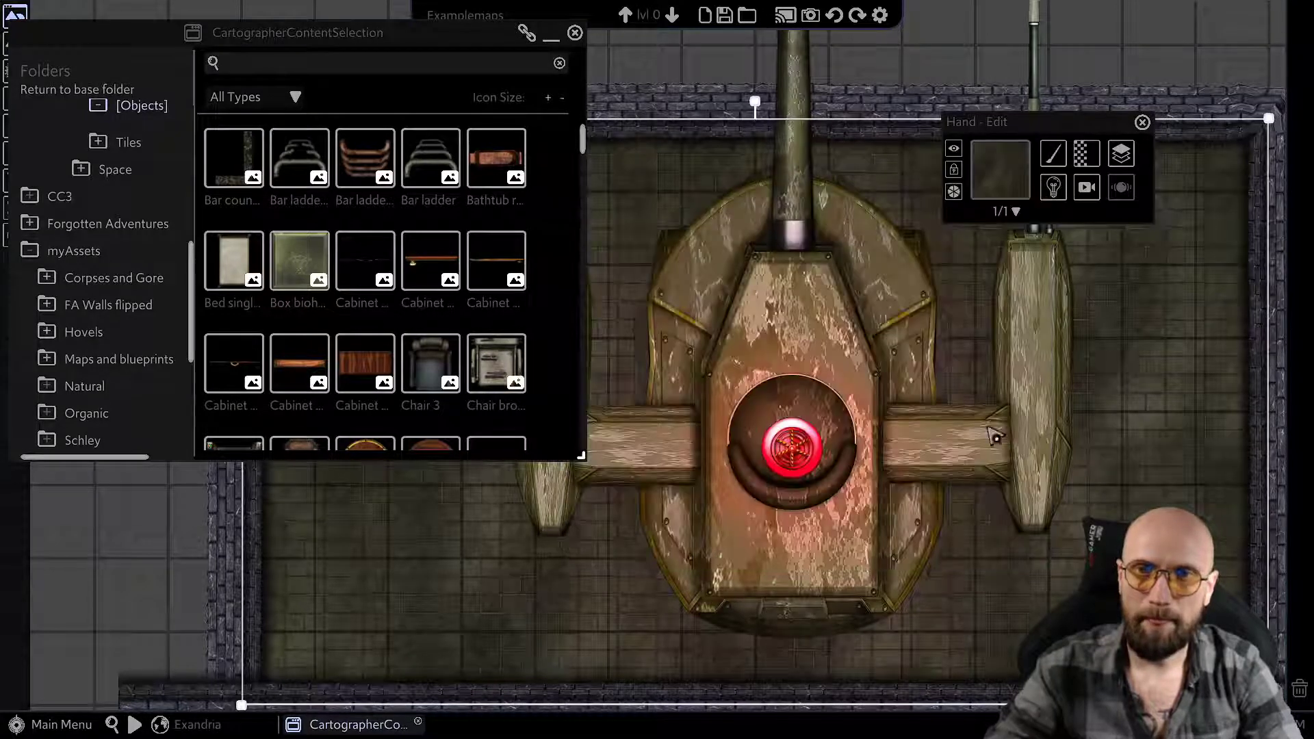
# Set the light radius of the red gas cylinder on the tank turret to 10 squares.
pyautogui.click(800, 448)
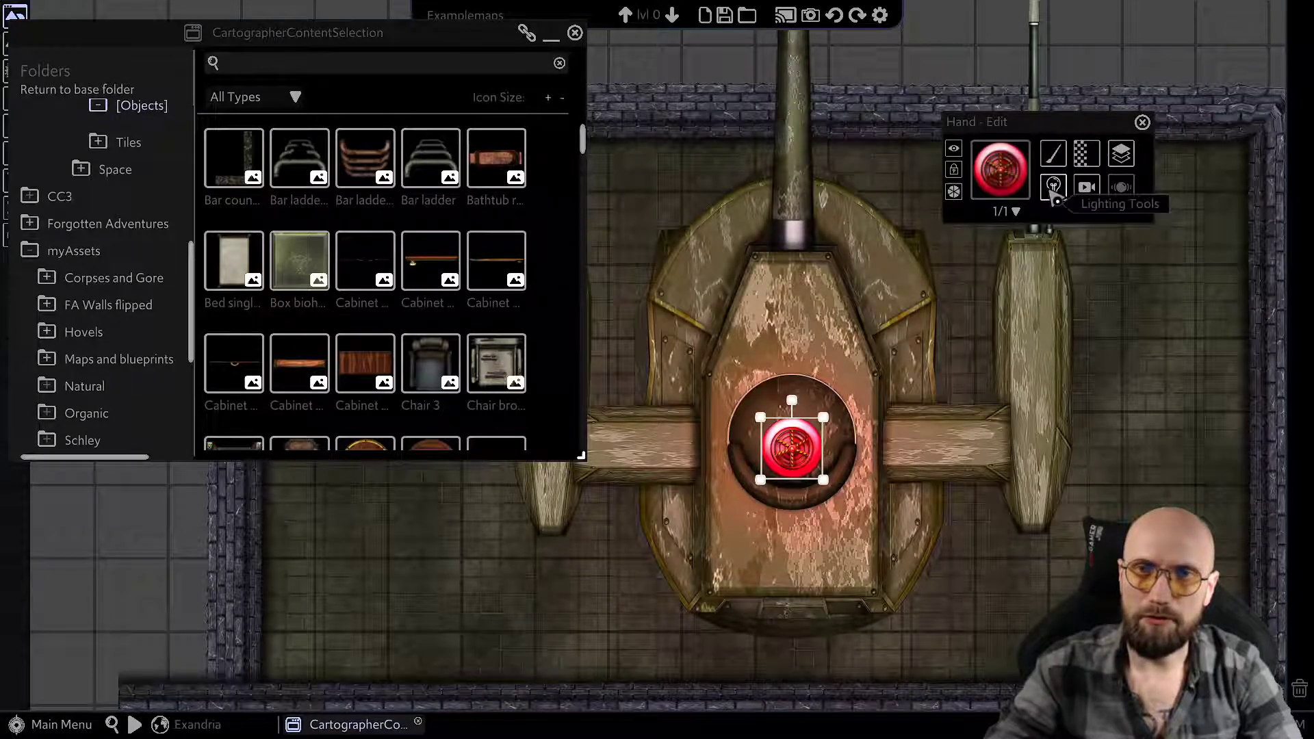
pyautogui.click(1052, 186)
pyautogui.moveTo(1071, 209)
pyautogui.click(904, 235)
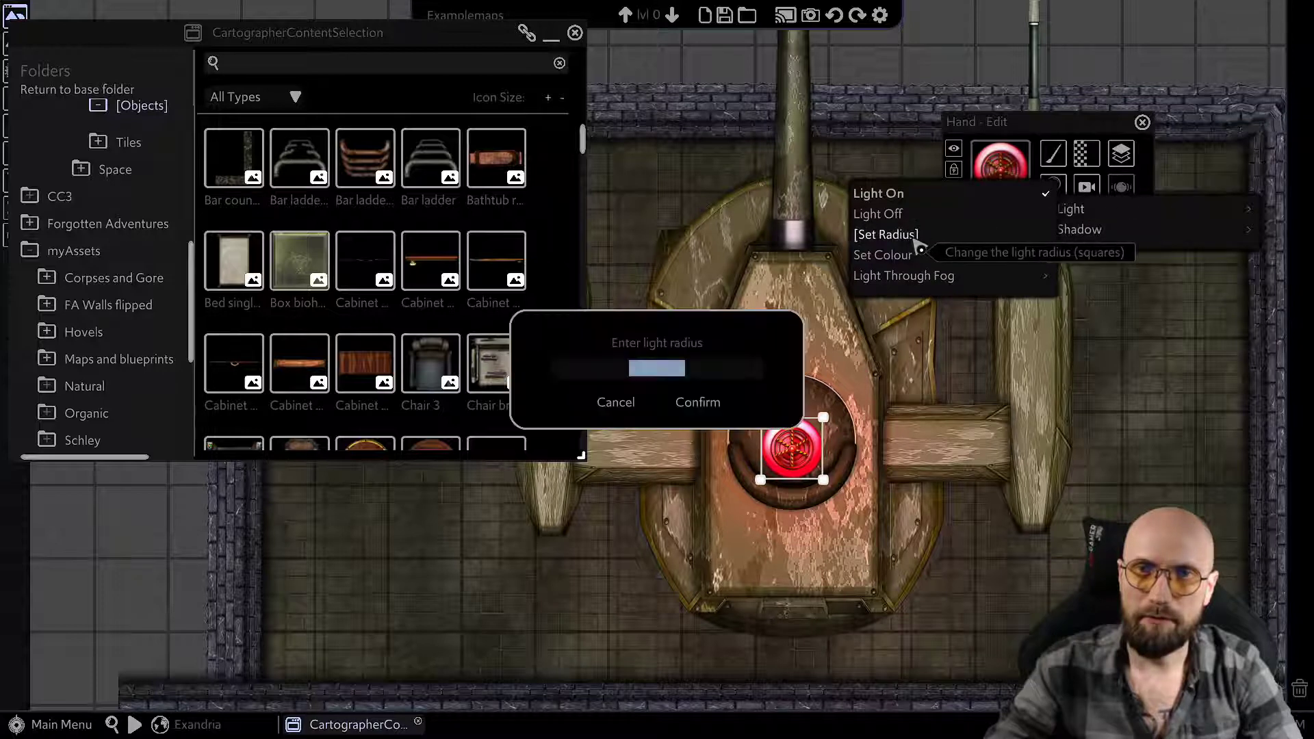
pyautogui.write('10')
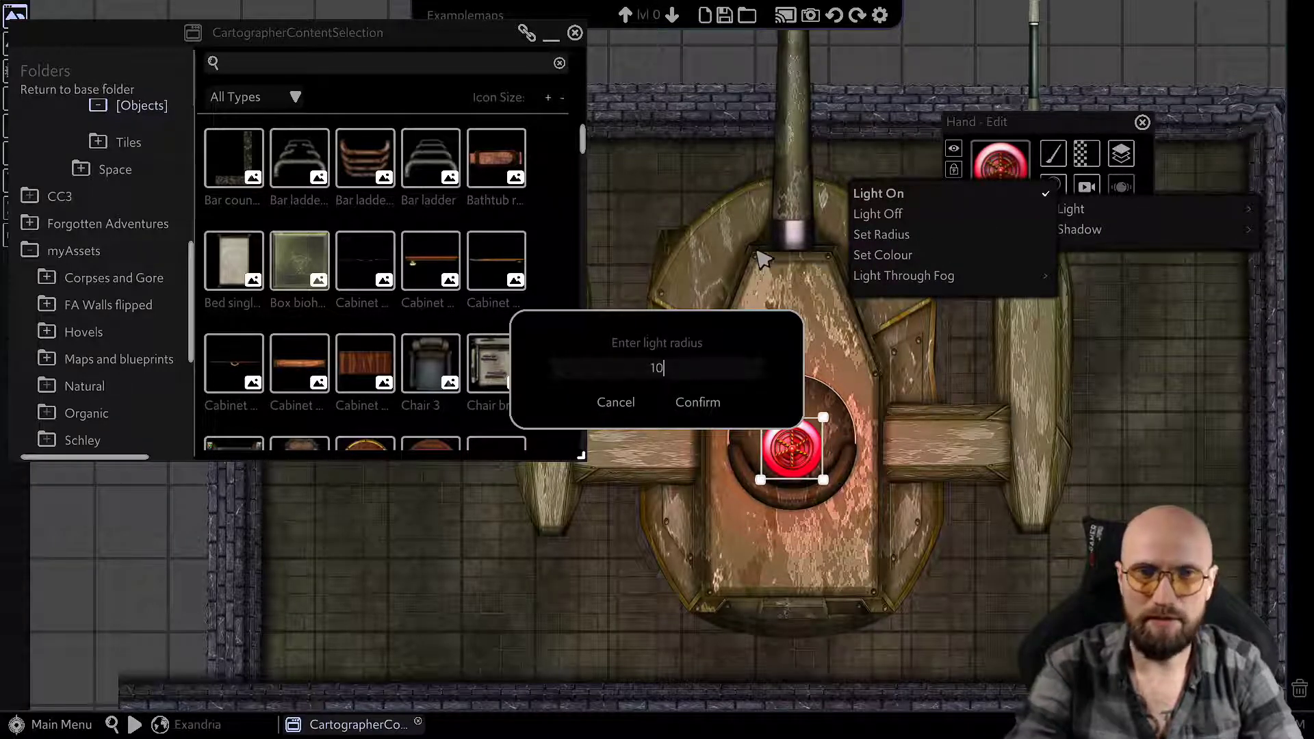
pyautogui.click(711, 405)
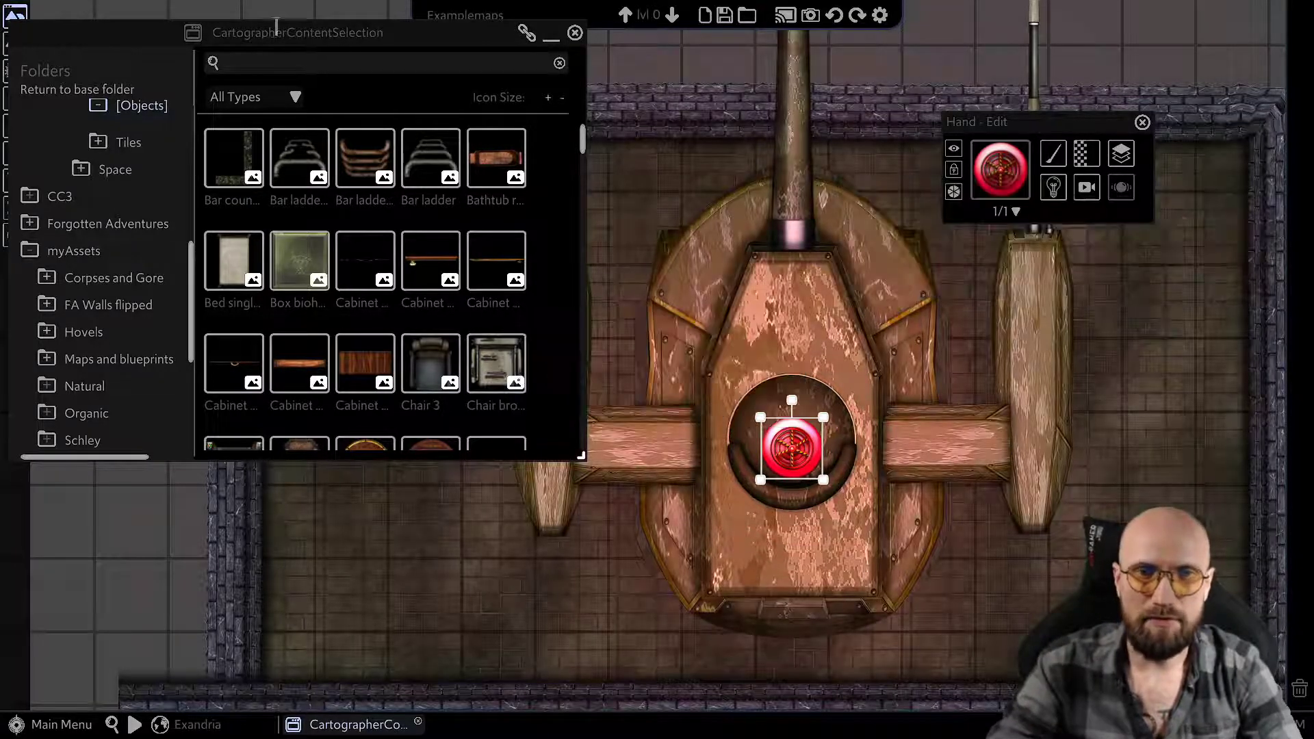
# Set the map's time of day to 0.00 and look over the red glow around the walled room.
pyautogui.click(574, 33)
pyautogui.click(15, 70)
pyautogui.moveTo(440, 87); pyautogui.dragTo(417, 96)
pyautogui.scroll(-6, 659, 390)
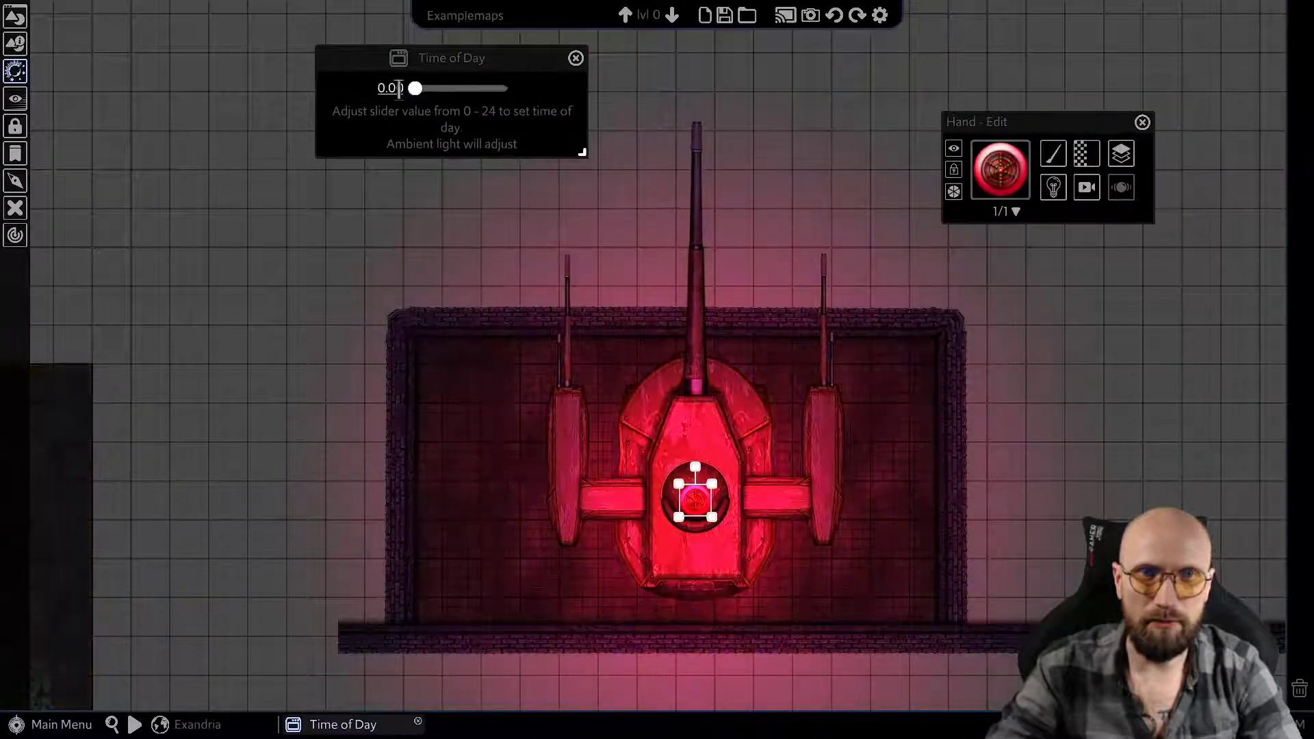
pyautogui.scroll(-6, 370, 466)
pyautogui.moveTo(433, 454); pyautogui.dragTo(521, 389, button='middle')
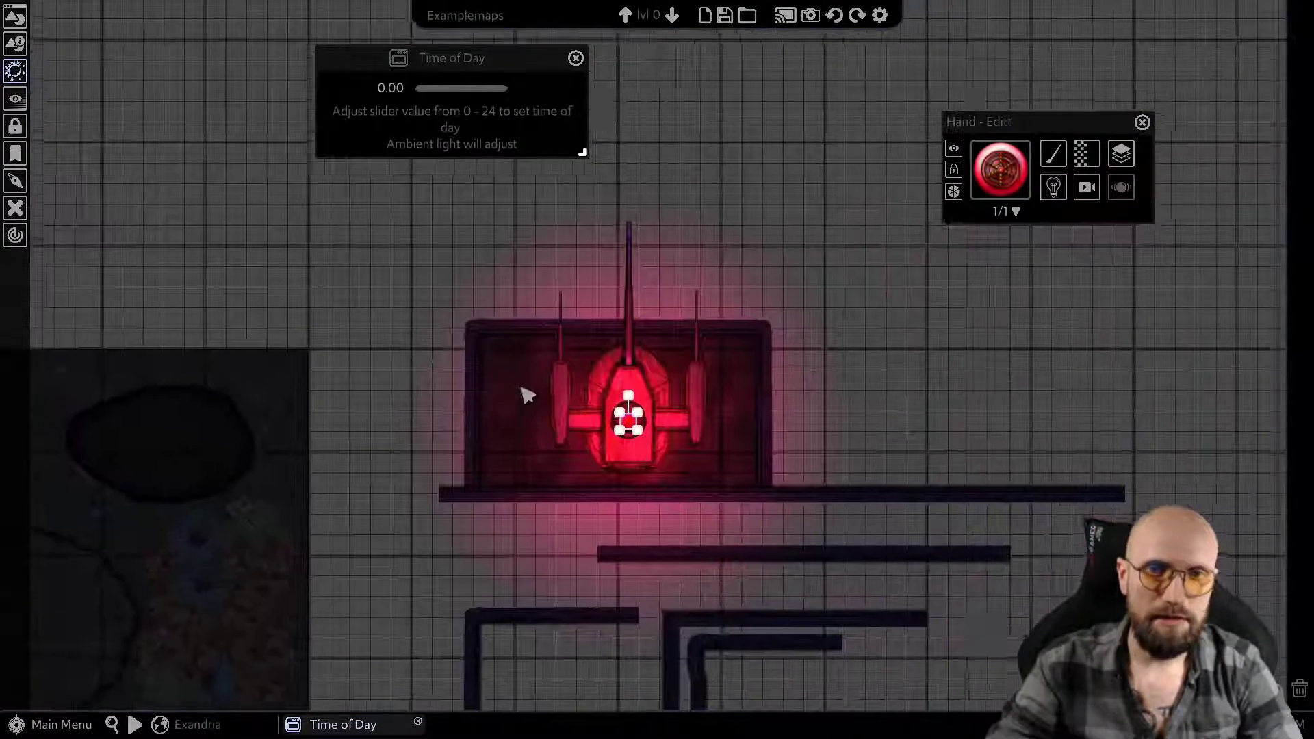
pyautogui.scroll(8, 527, 395)
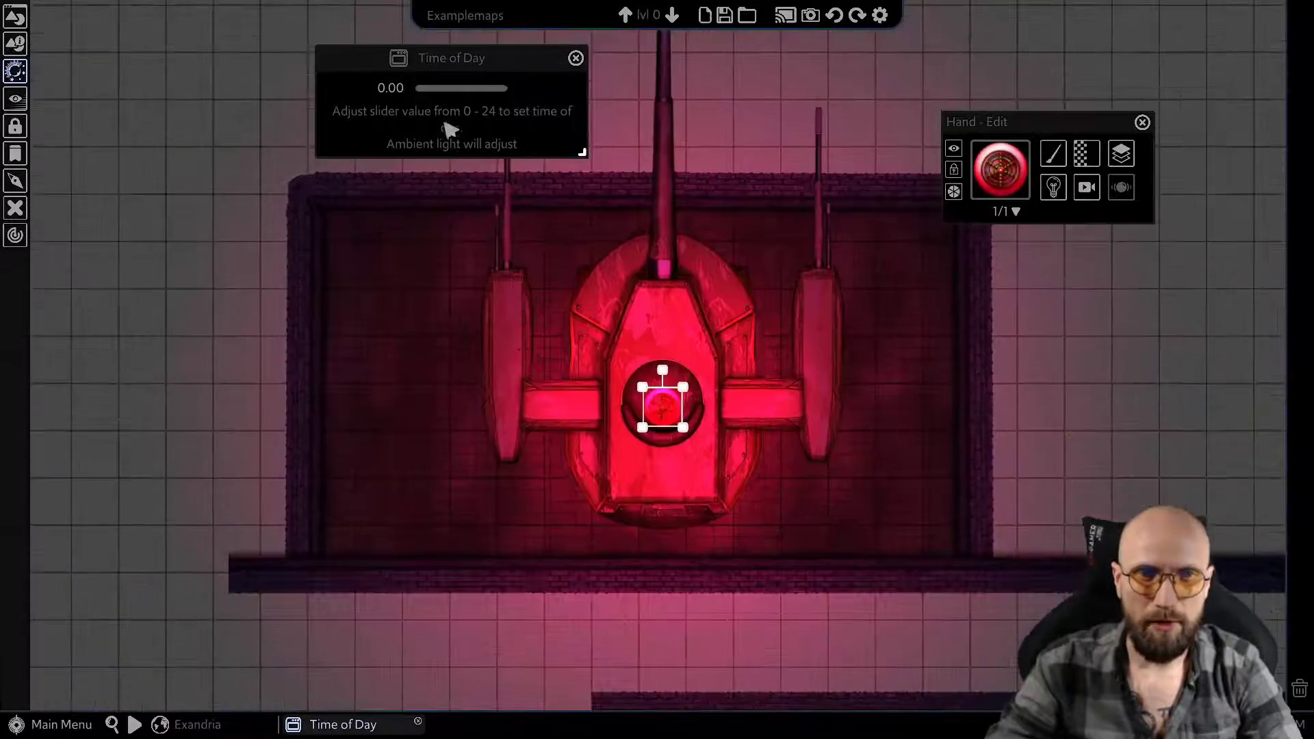
# Set the map's time of day to 4.45 and deselect the red gas cylinder.
pyautogui.moveTo(420, 87); pyautogui.dragTo(433, 95)
pyautogui.scroll(3, 65, 394)
pyautogui.moveTo(173, 294); pyautogui.dragTo(290, 328, button='middle')
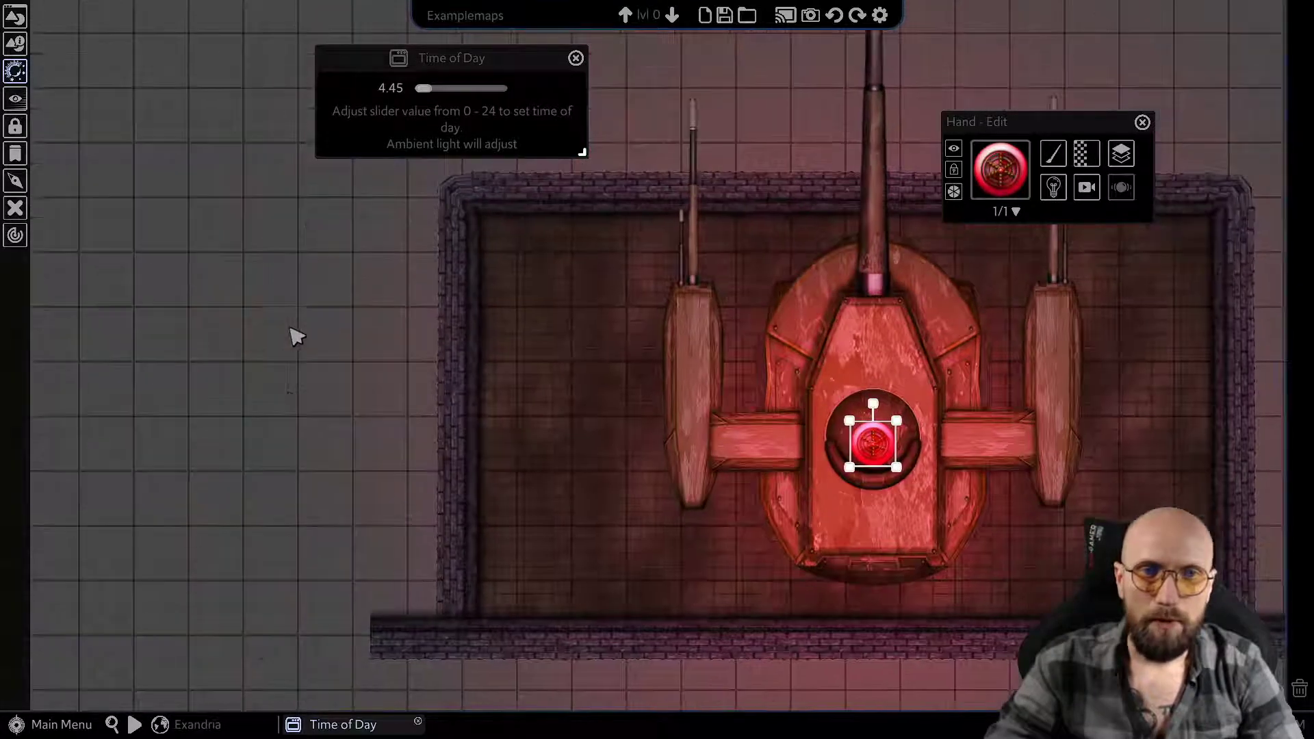
pyautogui.click(295, 335)
# Pick the circle object with a gap from the Shadow&Light folder in myAssets for placement.
pyautogui.click(15, 15)
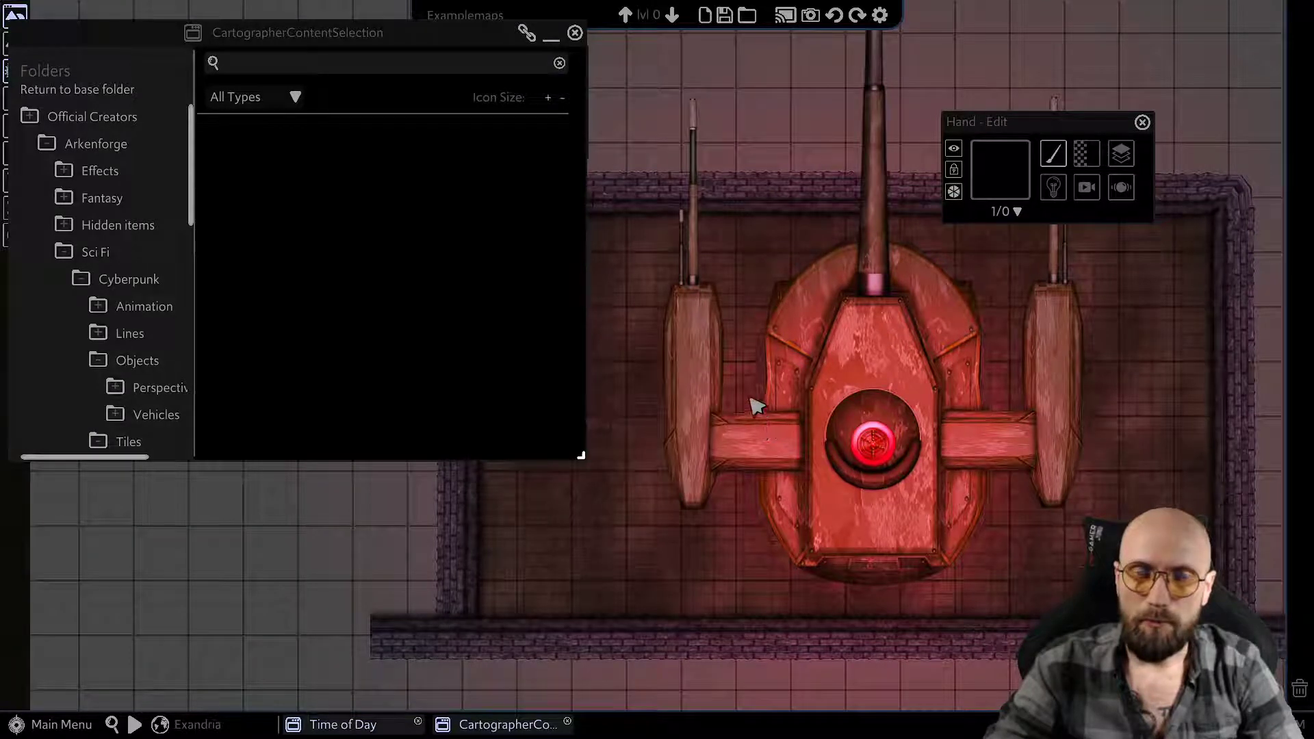
pyautogui.scroll(-3, 115, 354)
pyautogui.scroll(3, 88, 287)
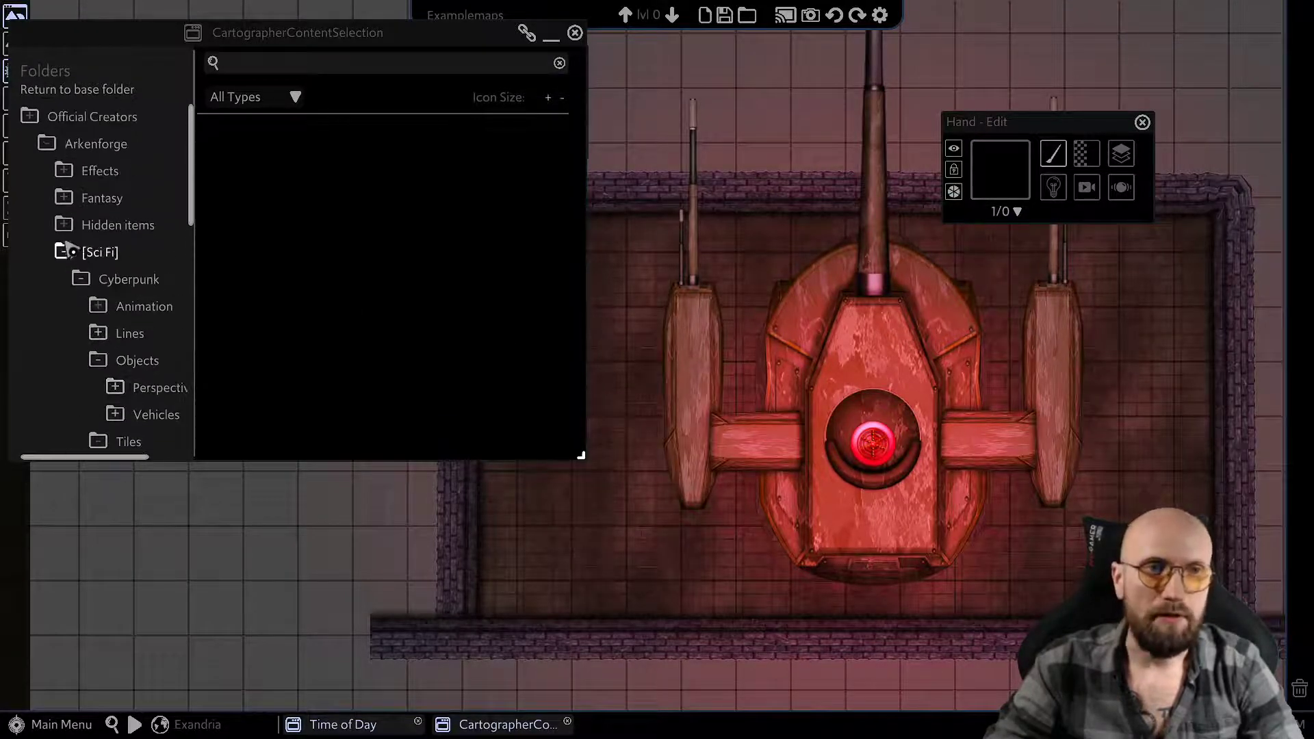
pyautogui.click(63, 252)
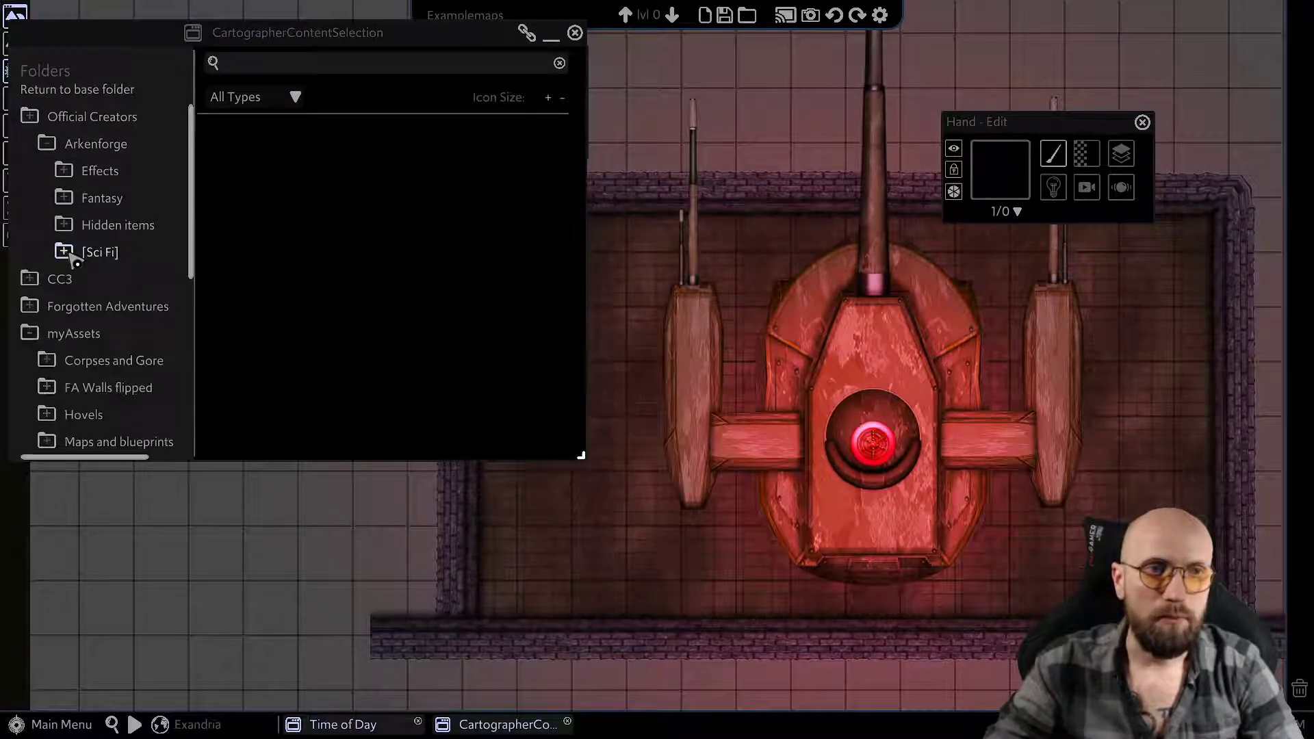
pyautogui.click(48, 145)
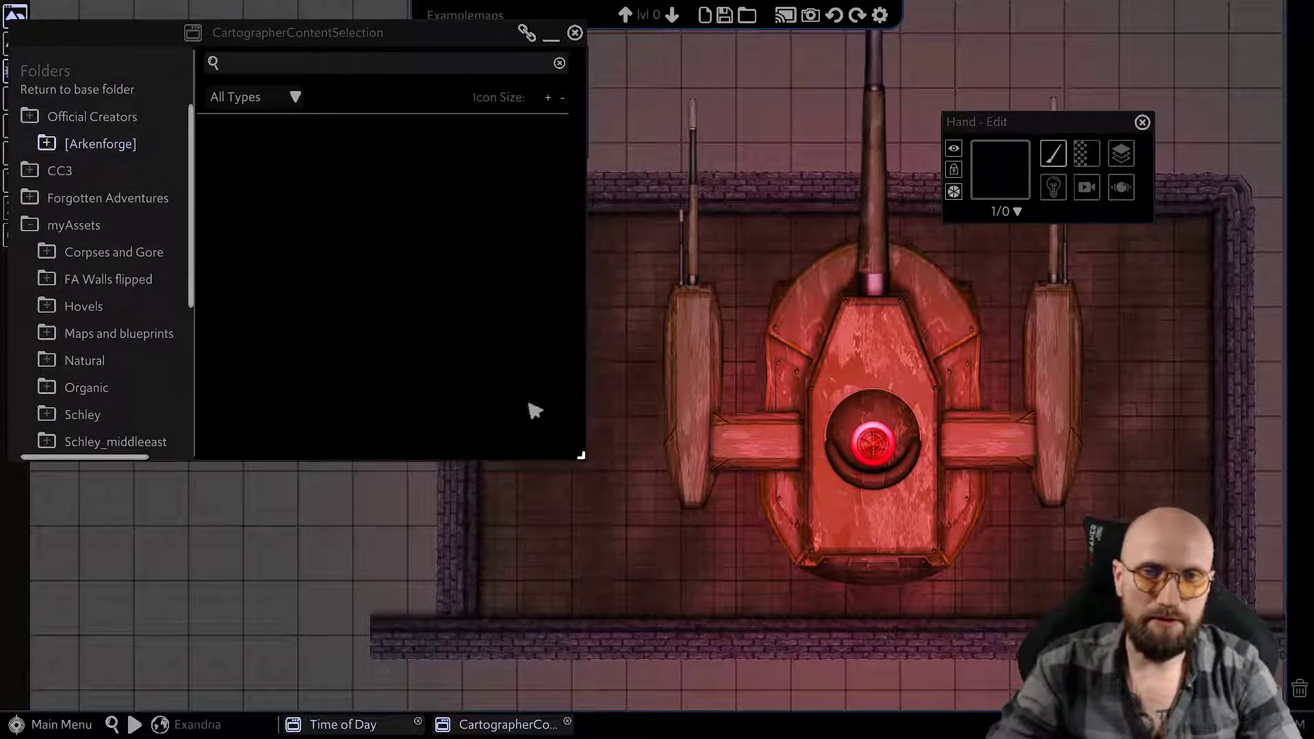
pyautogui.scroll(-3, 152, 264)
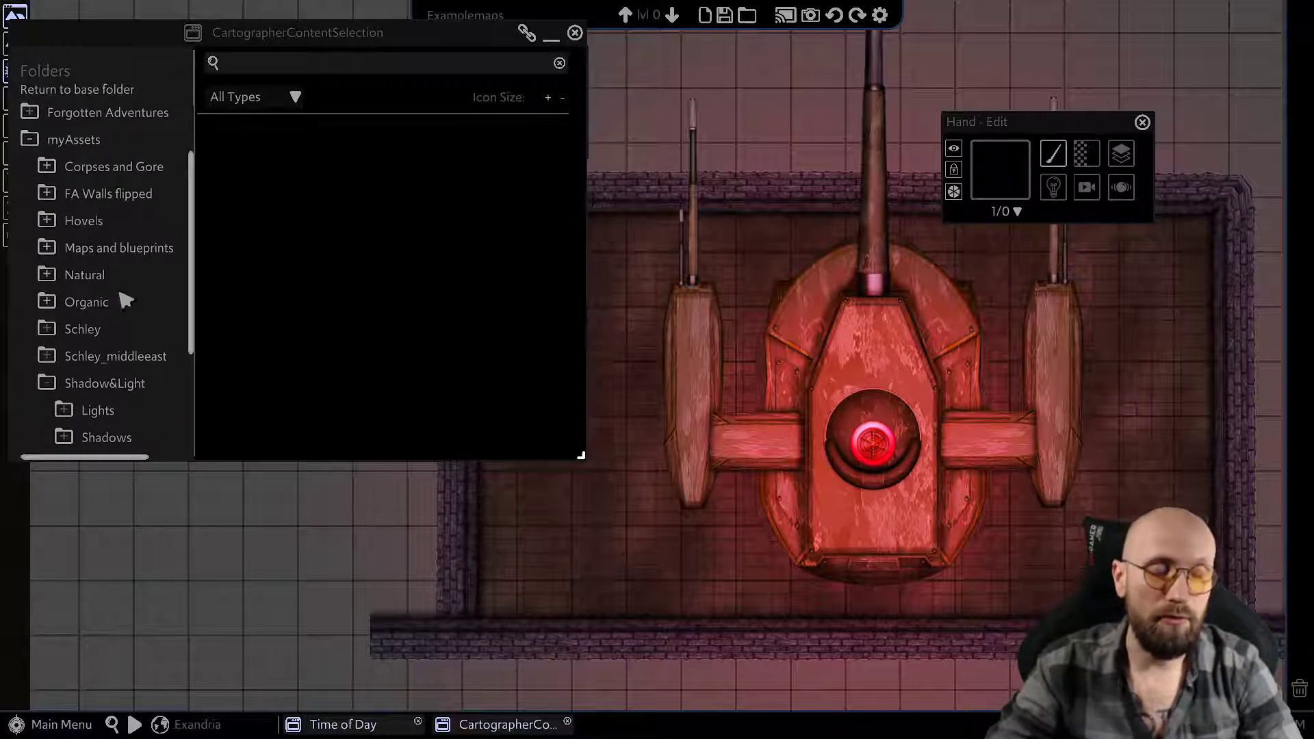
pyautogui.click(113, 394)
pyautogui.click(251, 171)
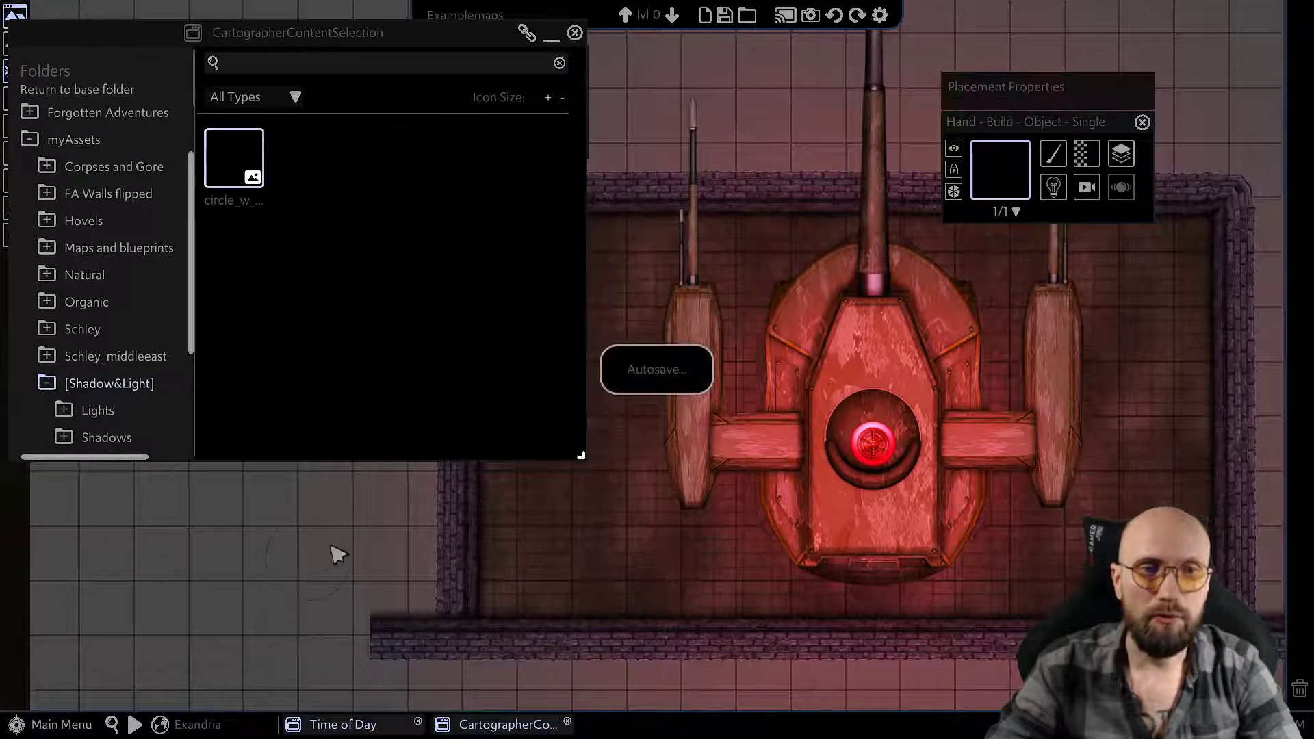
# Place the gapped circle on the empty grid just outside the walled room's left wall.
pyautogui.scroll(-2, 331, 546)
pyautogui.moveTo(331, 546); pyautogui.dragTo(798, 344, button='middle')
pyautogui.scroll(2, 909, 290)
pyautogui.moveTo(909, 290); pyautogui.dragTo(774, 481, button='middle')
pyautogui.scroll(4, 774, 481)
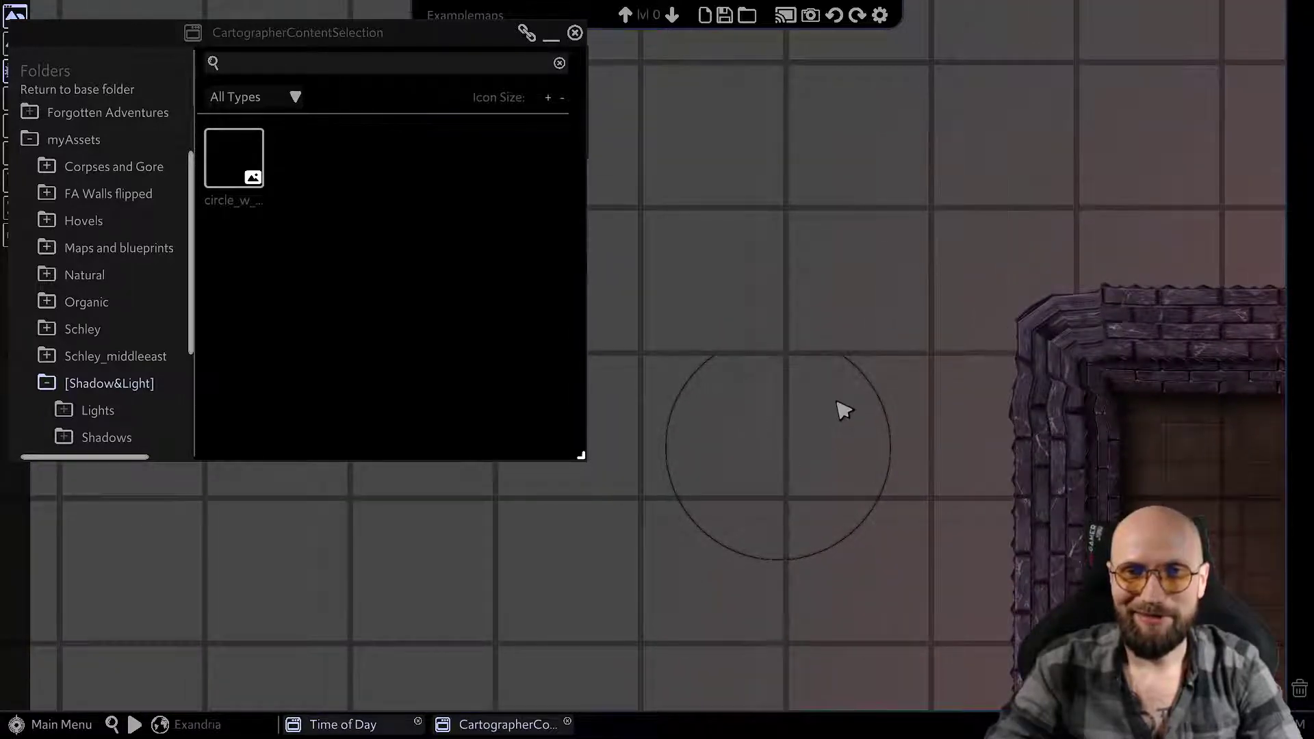
pyautogui.scroll(4, 843, 409)
pyautogui.moveTo(839, 351); pyautogui.dragTo(955, 471)
pyautogui.scroll(-7, 712, 492)
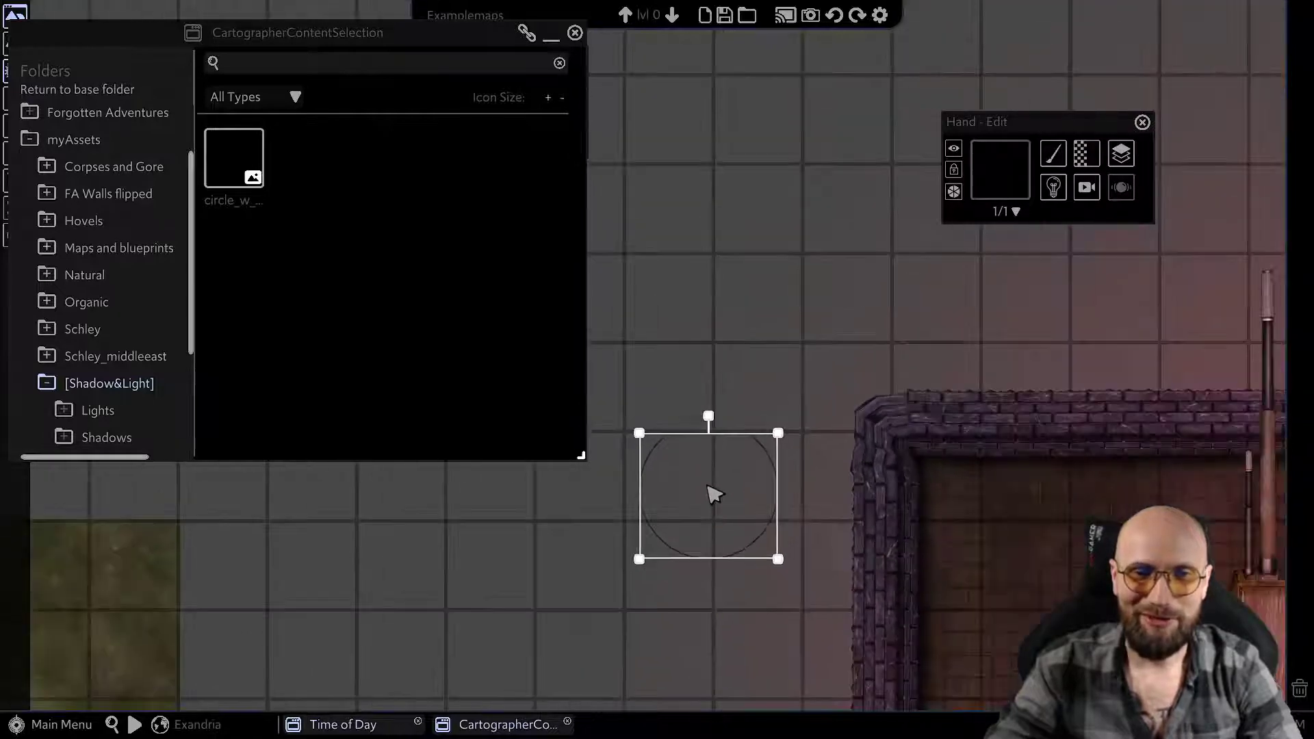
# Move the gapped circle onto the tank turret's hatch so that it is centred around the red gas cylinder.
pyautogui.moveTo(736, 494); pyautogui.dragTo(655, 435, button='middle')
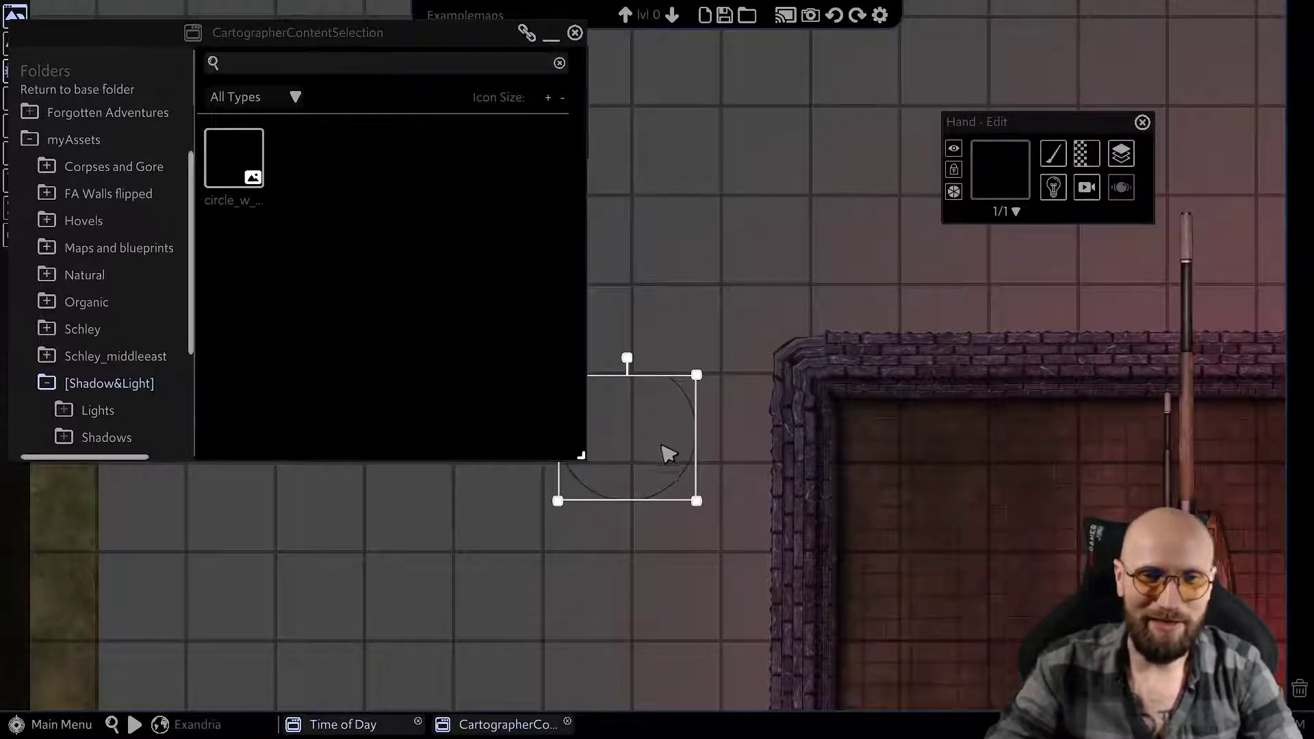
pyautogui.click(663, 474)
pyautogui.click(671, 486)
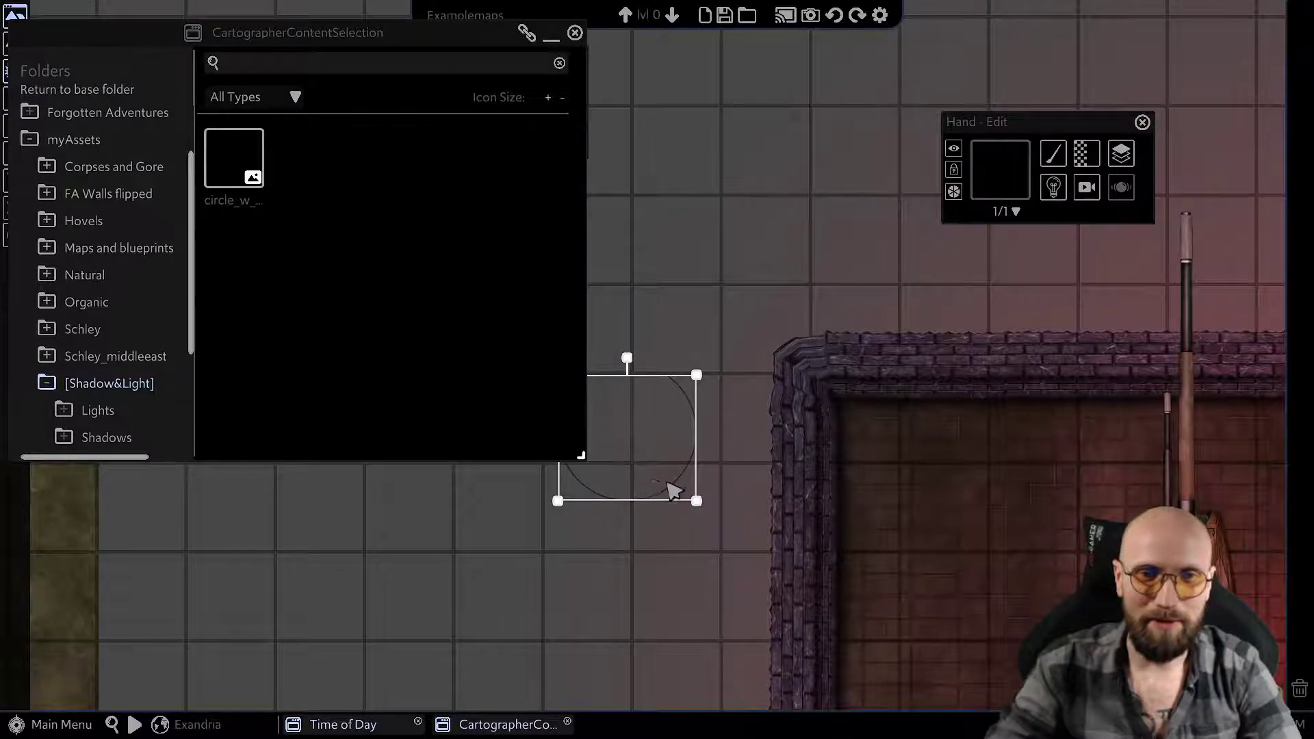
pyautogui.scroll(3, 674, 490)
pyautogui.scroll(1, 674, 490)
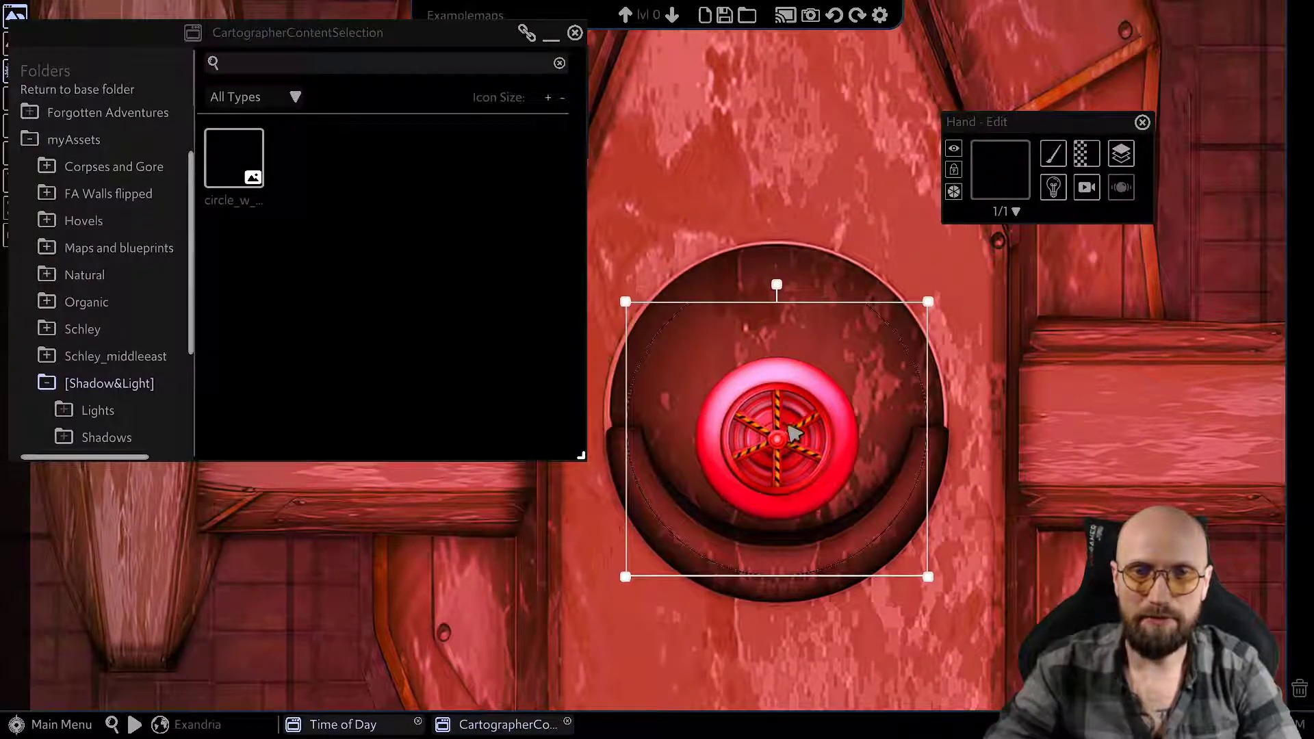
pyautogui.moveTo(873, 382); pyautogui.dragTo(880, 384, button='middle')
pyautogui.scroll(-2, 876, 394)
pyautogui.moveTo(864, 456); pyautogui.dragTo(892, 466, button='middle')
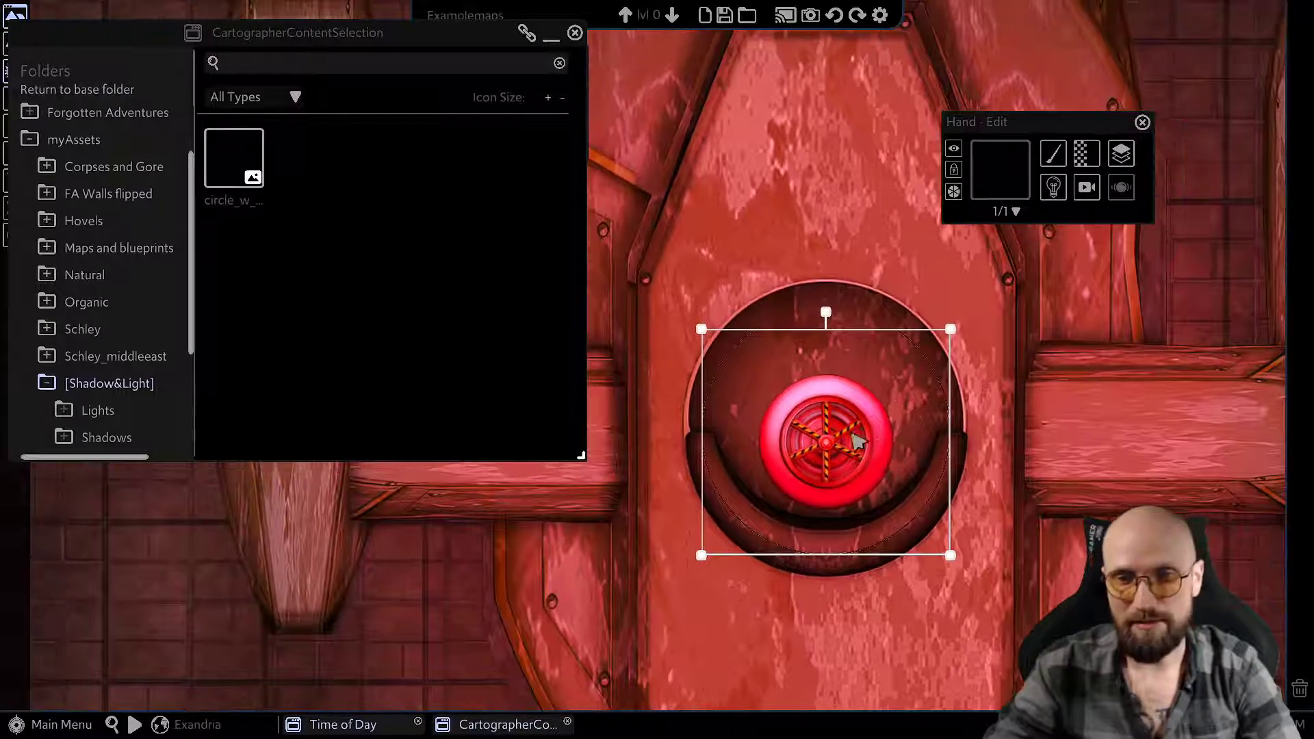
# Make the gapped circle around the red gas cylinder block light, keeping its drop shadow off.
pyautogui.click(574, 33)
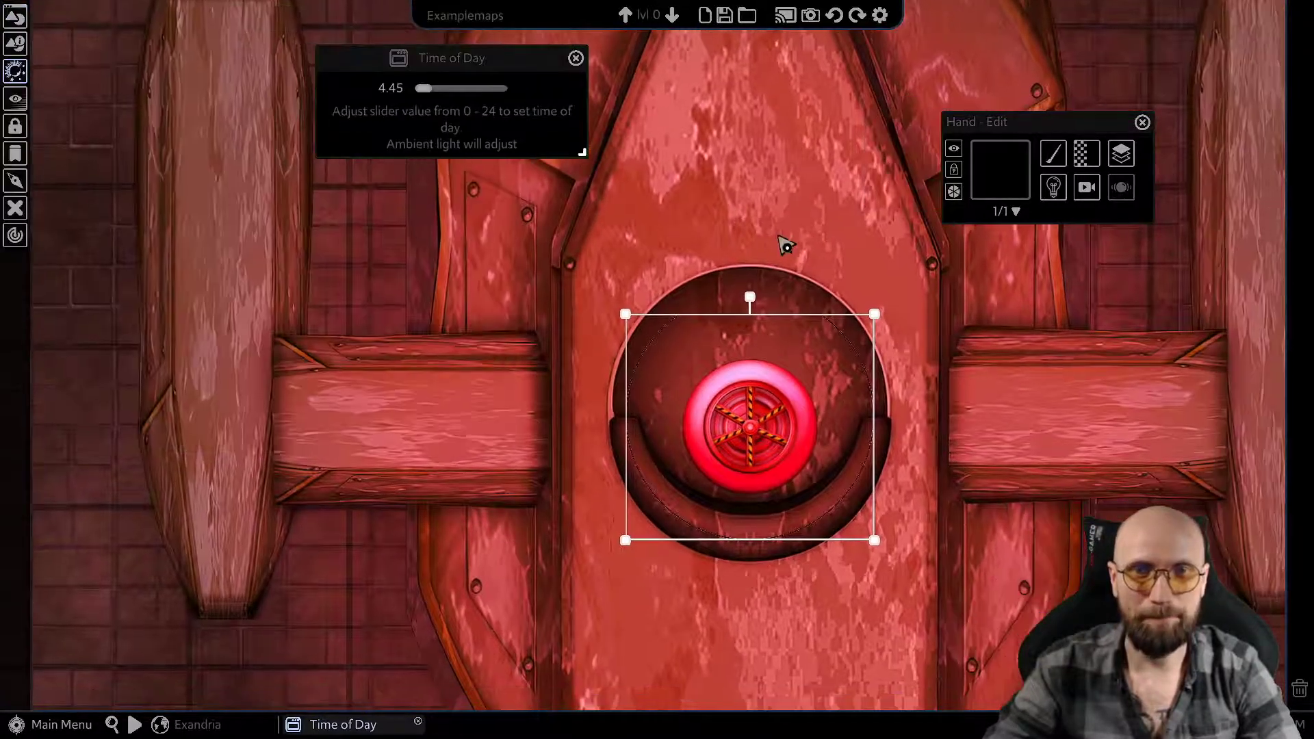
pyautogui.click(575, 58)
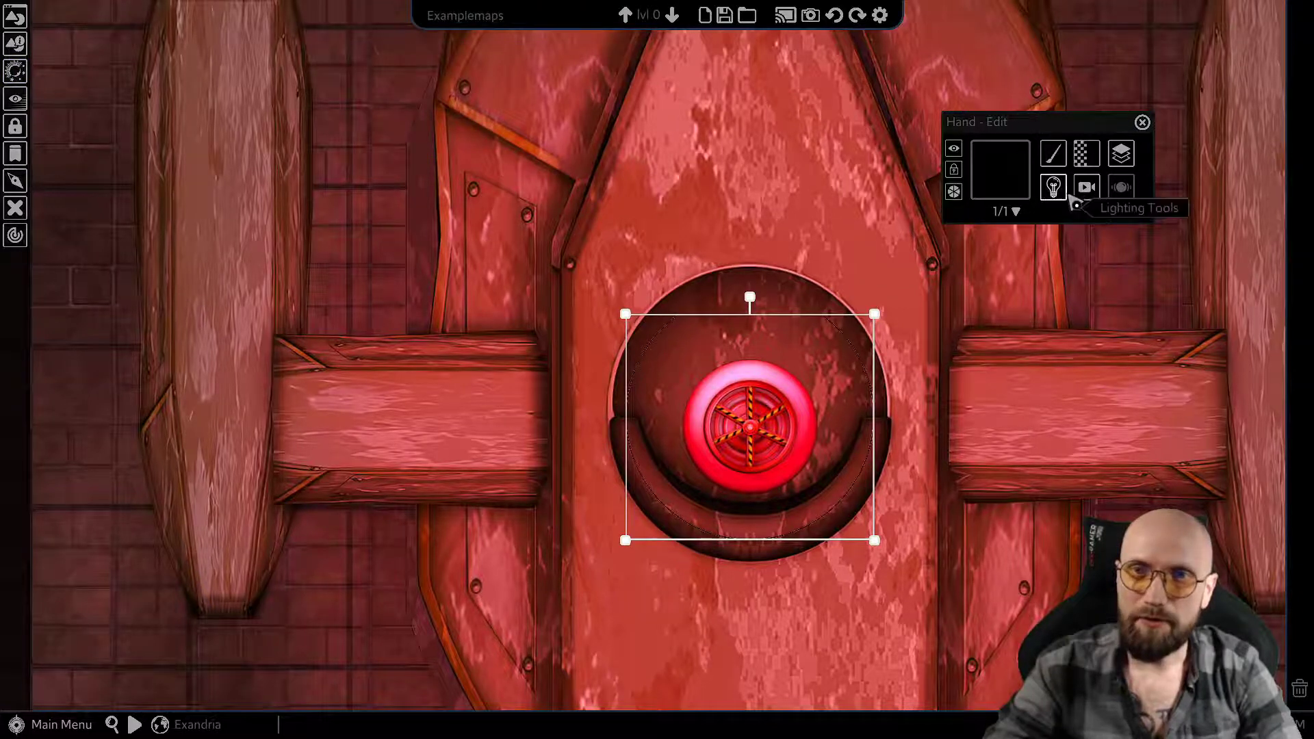
pyautogui.click(1053, 187)
pyautogui.moveTo(1091, 233)
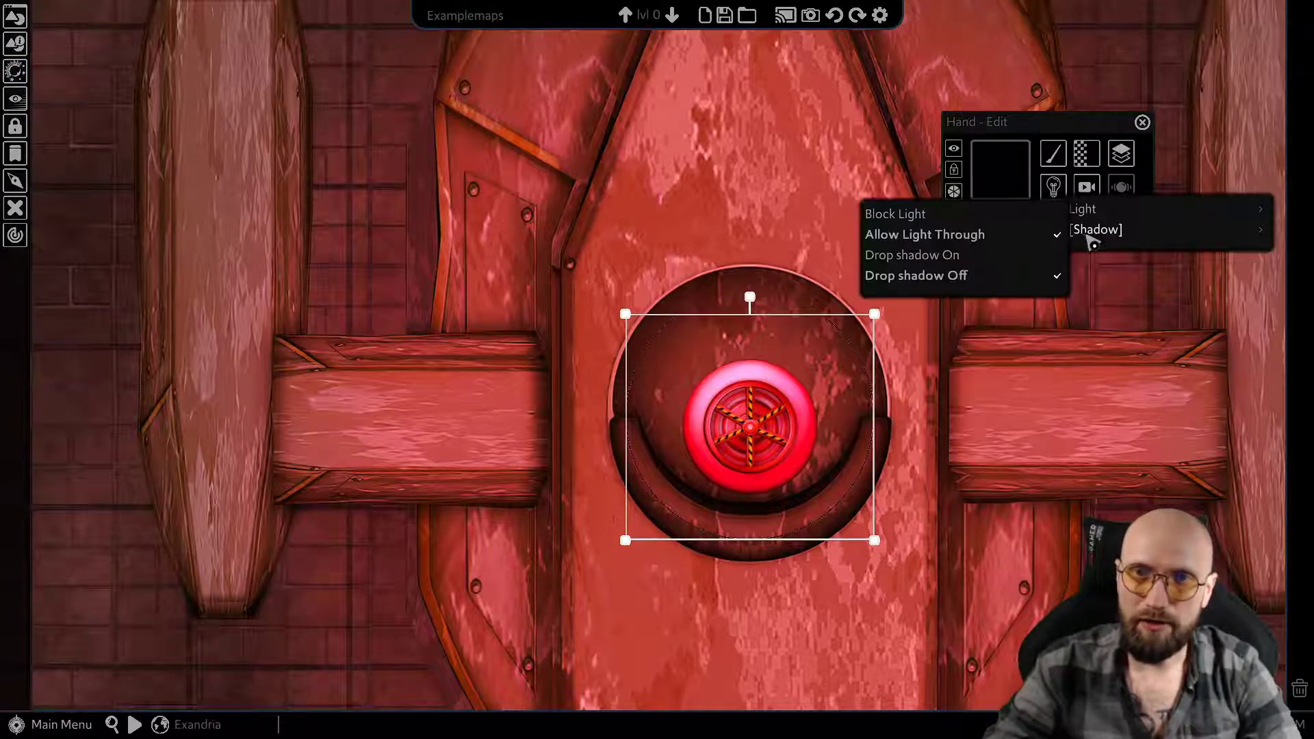
pyautogui.click(912, 255)
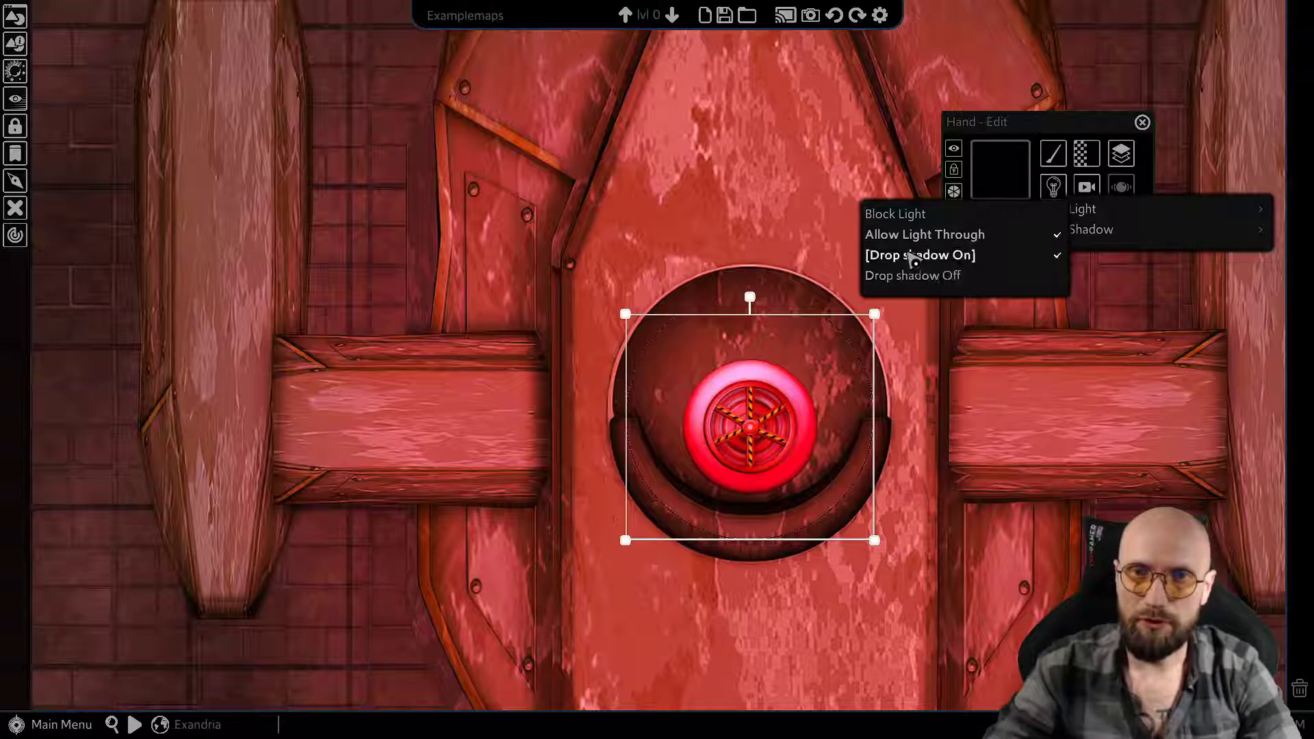
pyautogui.click(916, 275)
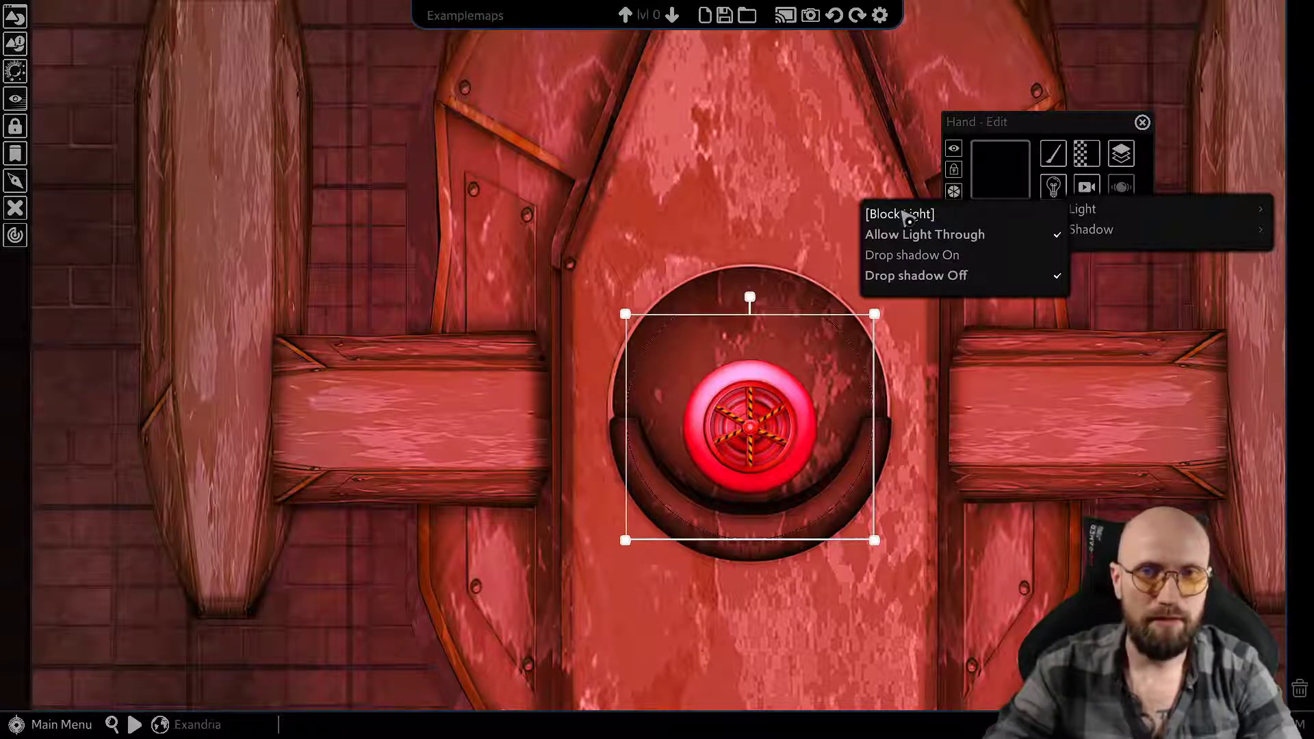
pyautogui.click(904, 214)
pyautogui.scroll(-1, 792, 301)
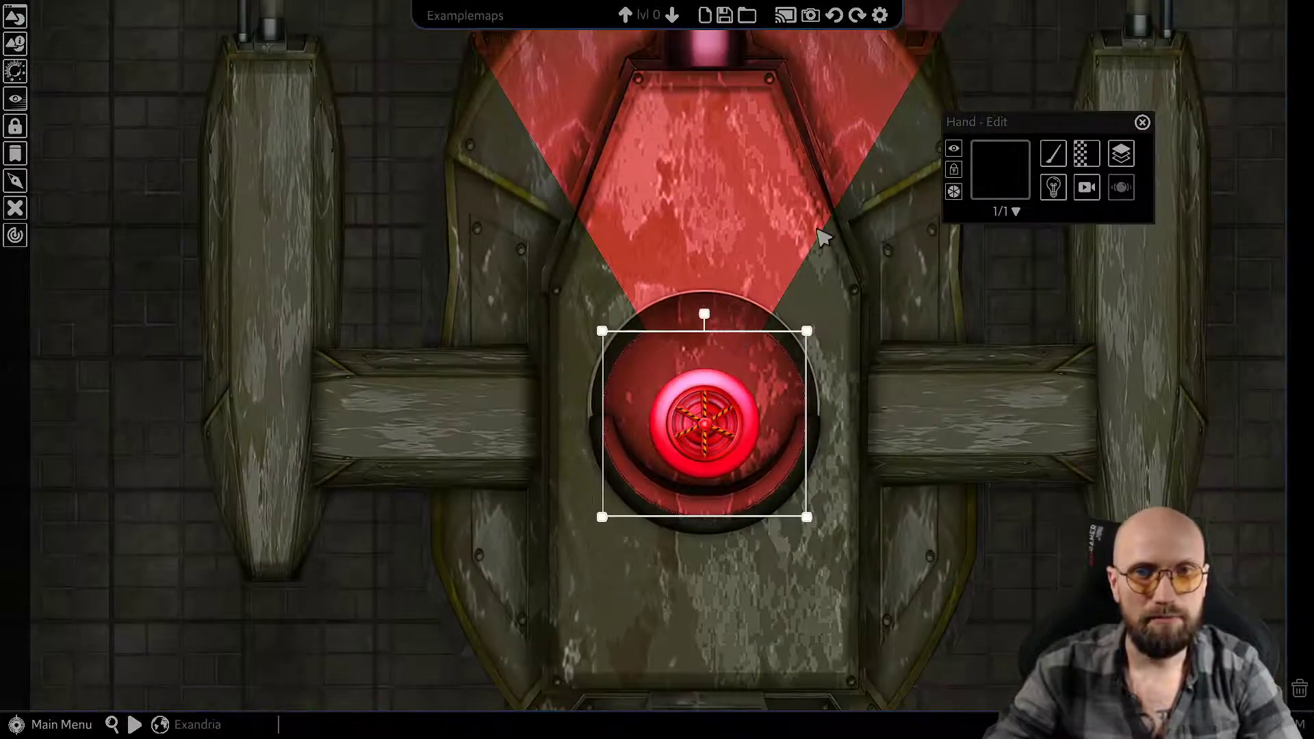
pyautogui.scroll(-1, 823, 236)
pyautogui.scroll(-1, 886, 266)
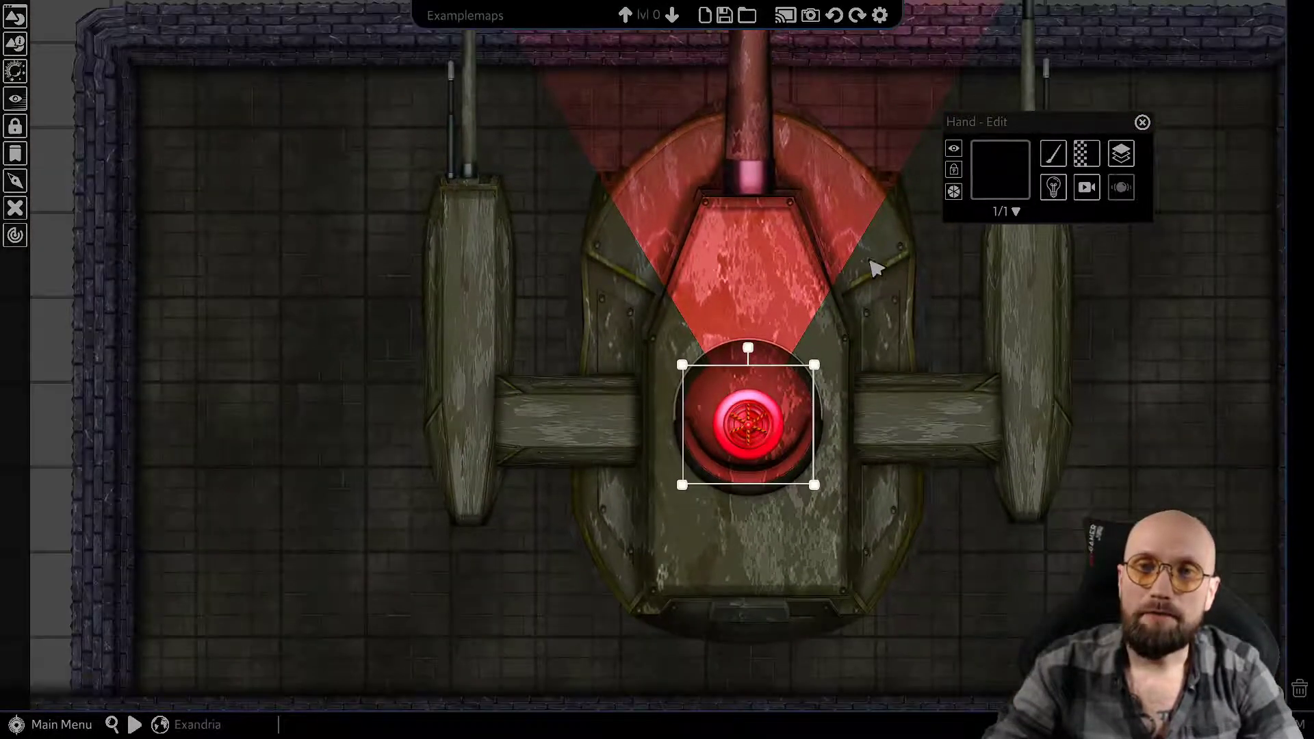
# Turn on the rotation effect for the light-blocking circle and set its rotation speed to 372 deg/s.
pyautogui.click(1088, 191)
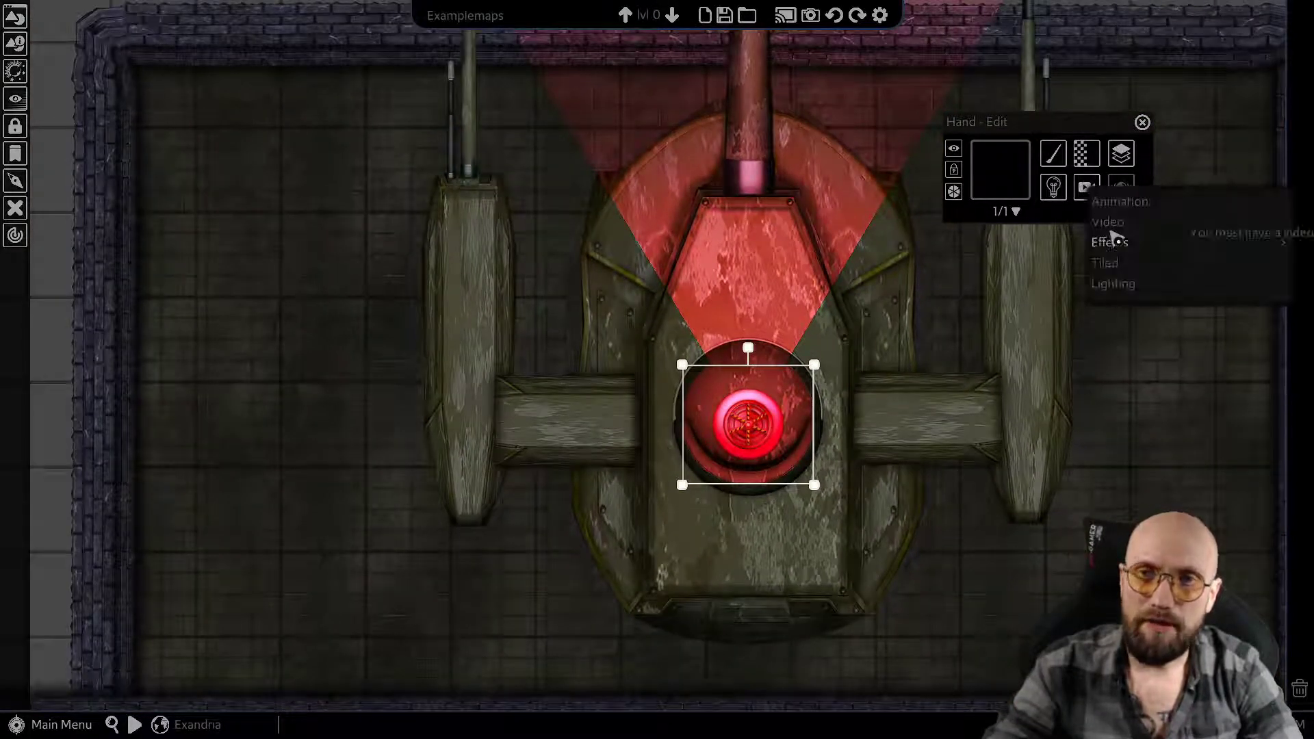
pyautogui.moveTo(1109, 235)
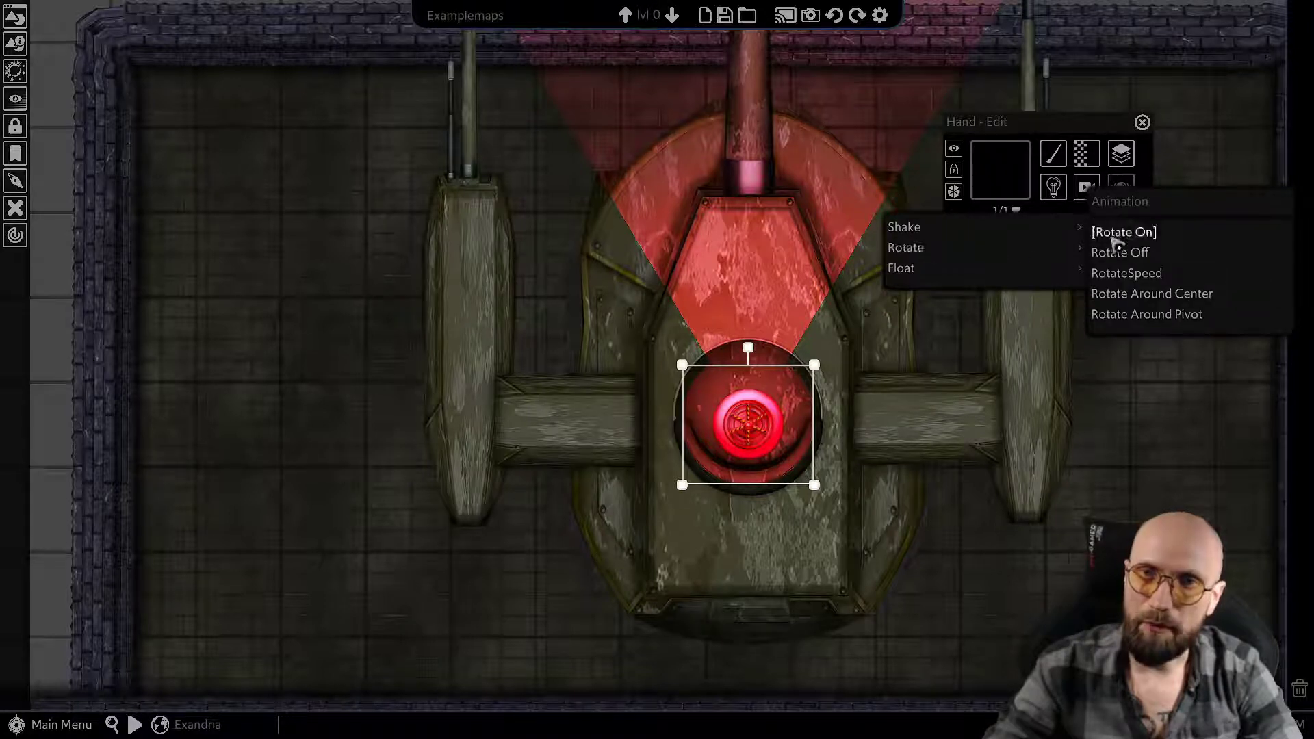
pyautogui.click(1115, 234)
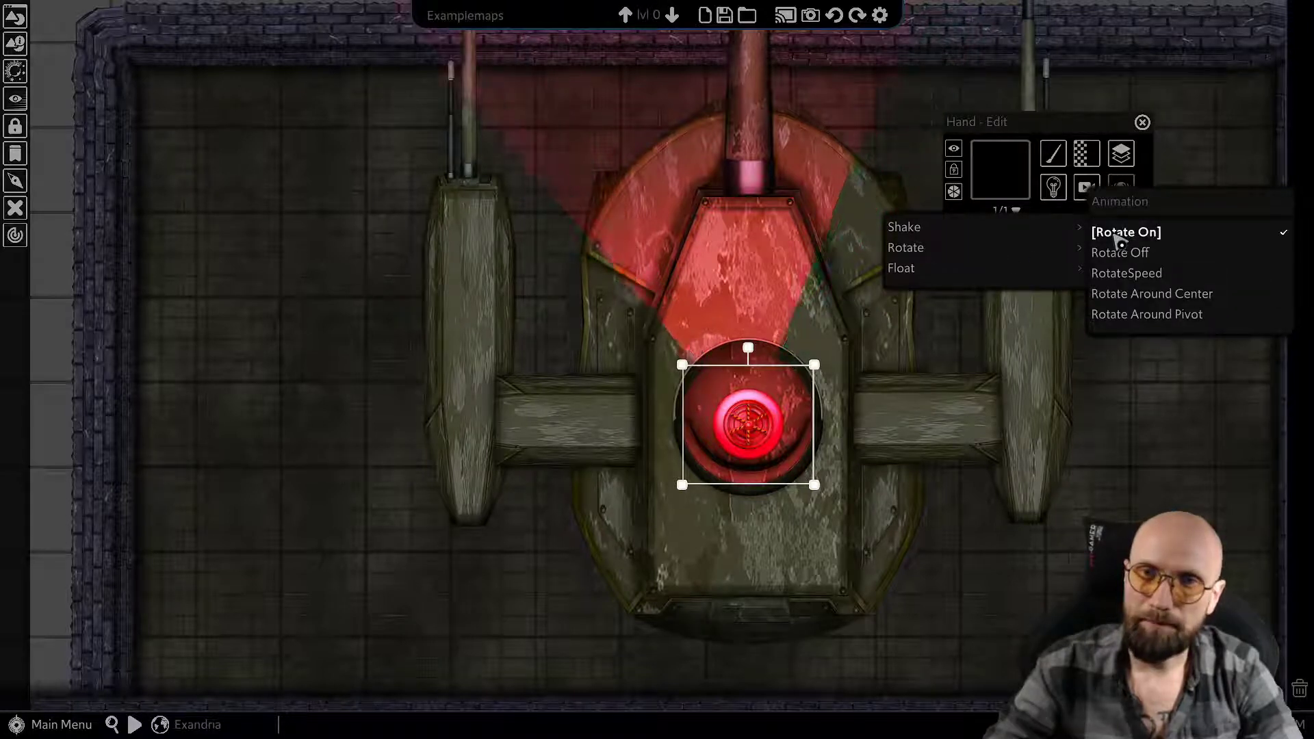
pyautogui.click(1133, 273)
pyautogui.moveTo(668, 370); pyautogui.dragTo(682, 370)
pyautogui.scroll(-2, 1083, 462)
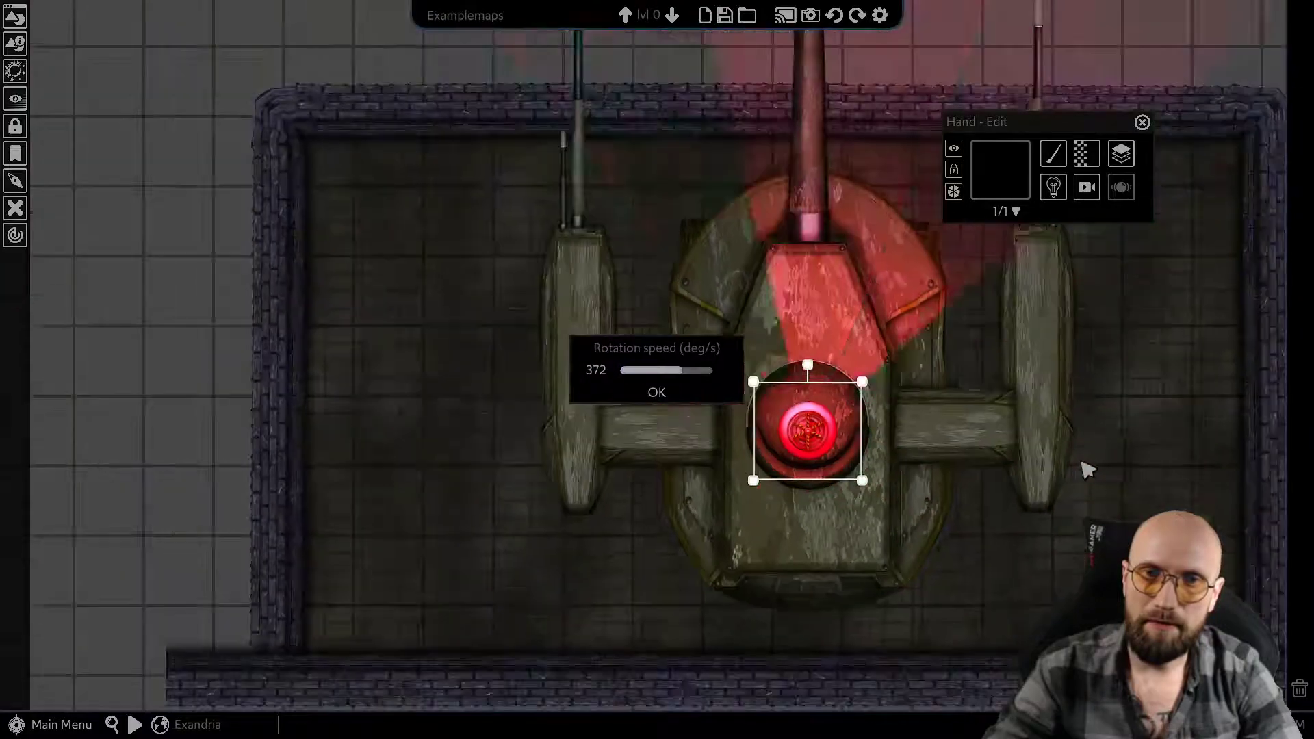
pyautogui.scroll(-9, 1072, 475)
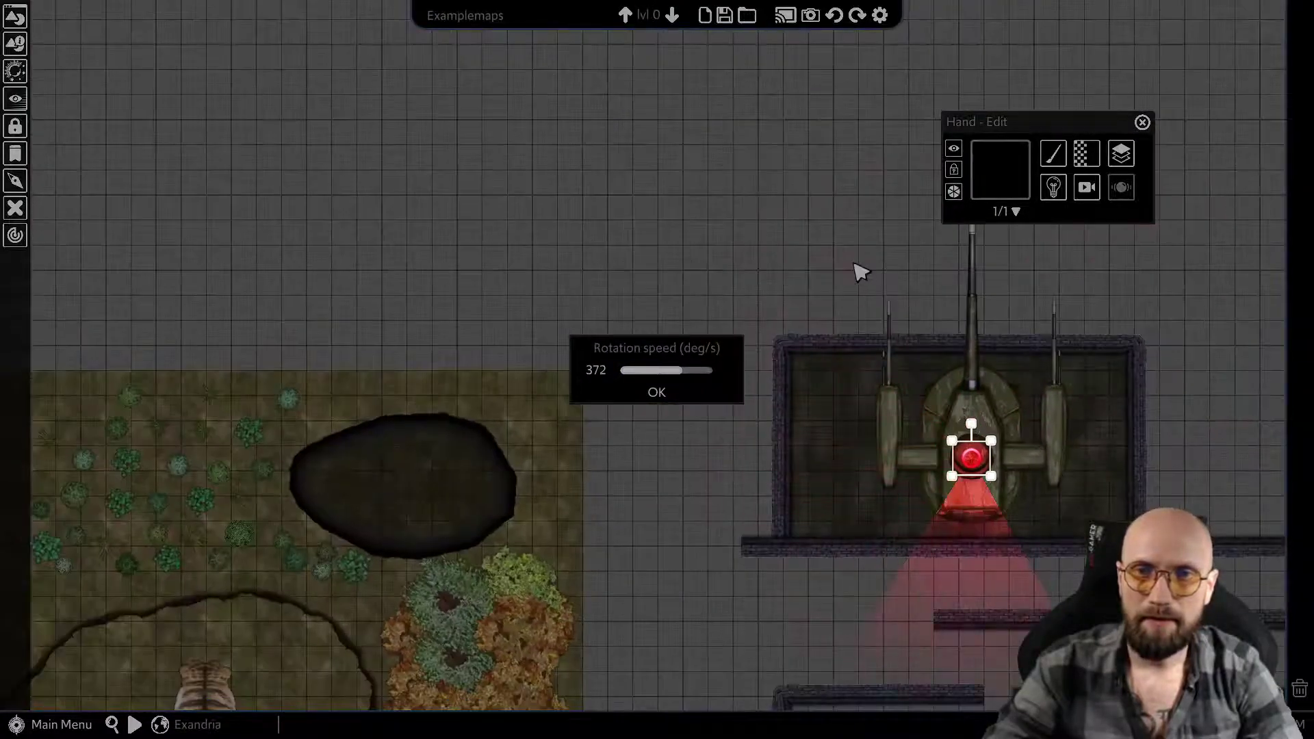
pyautogui.moveTo(854, 265); pyautogui.dragTo(594, 207)
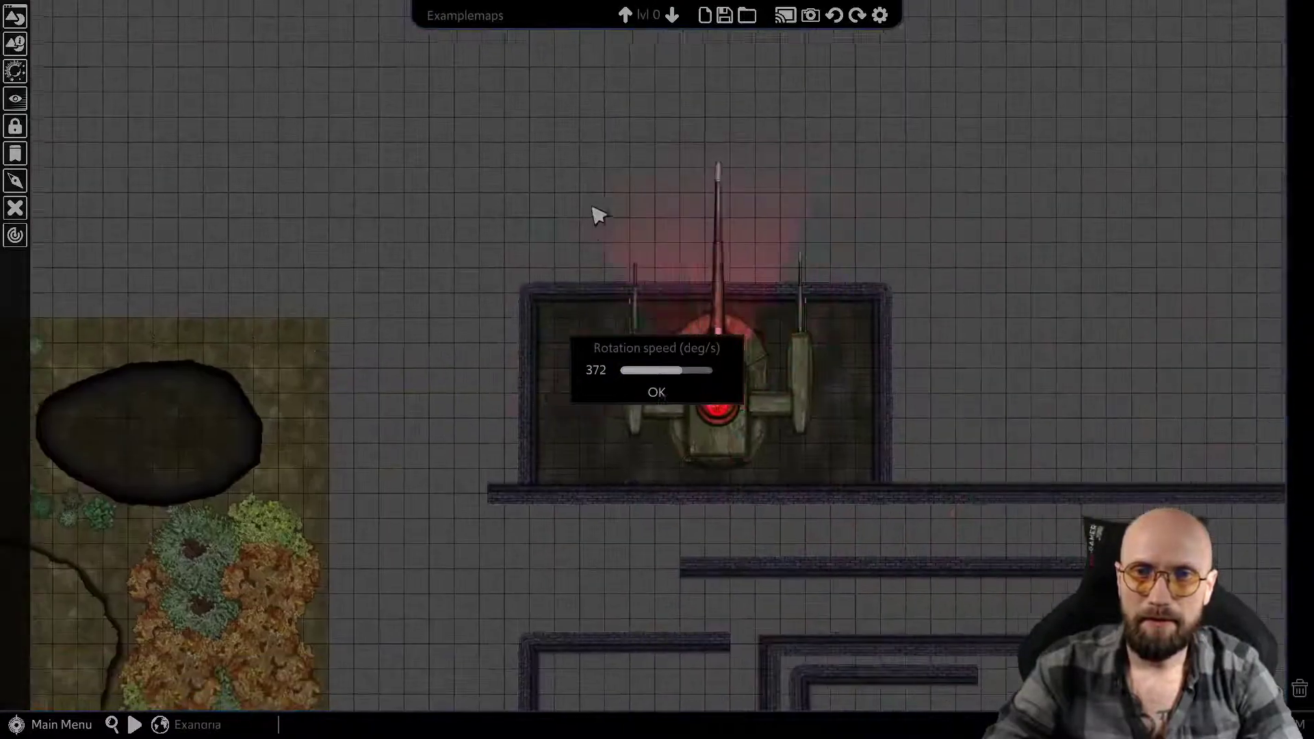
pyautogui.scroll(2, 970, 359)
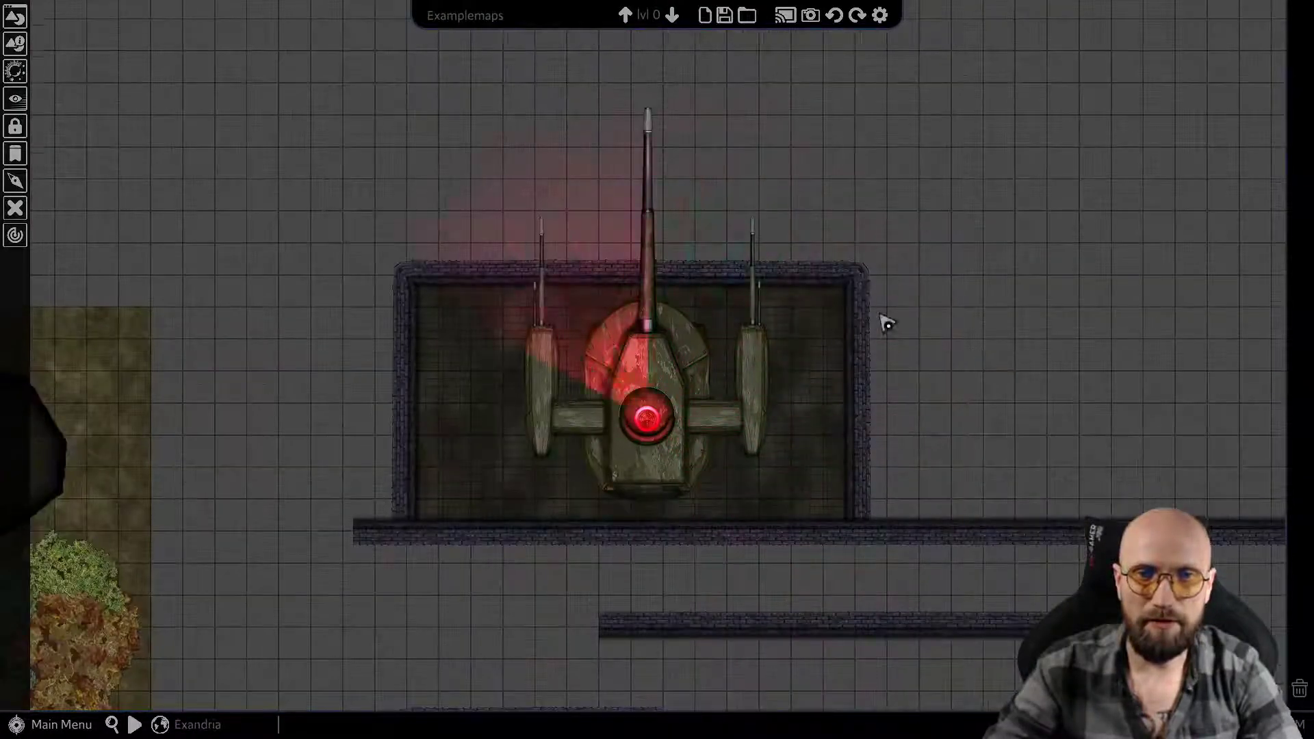
pyautogui.scroll(2, 778, 367)
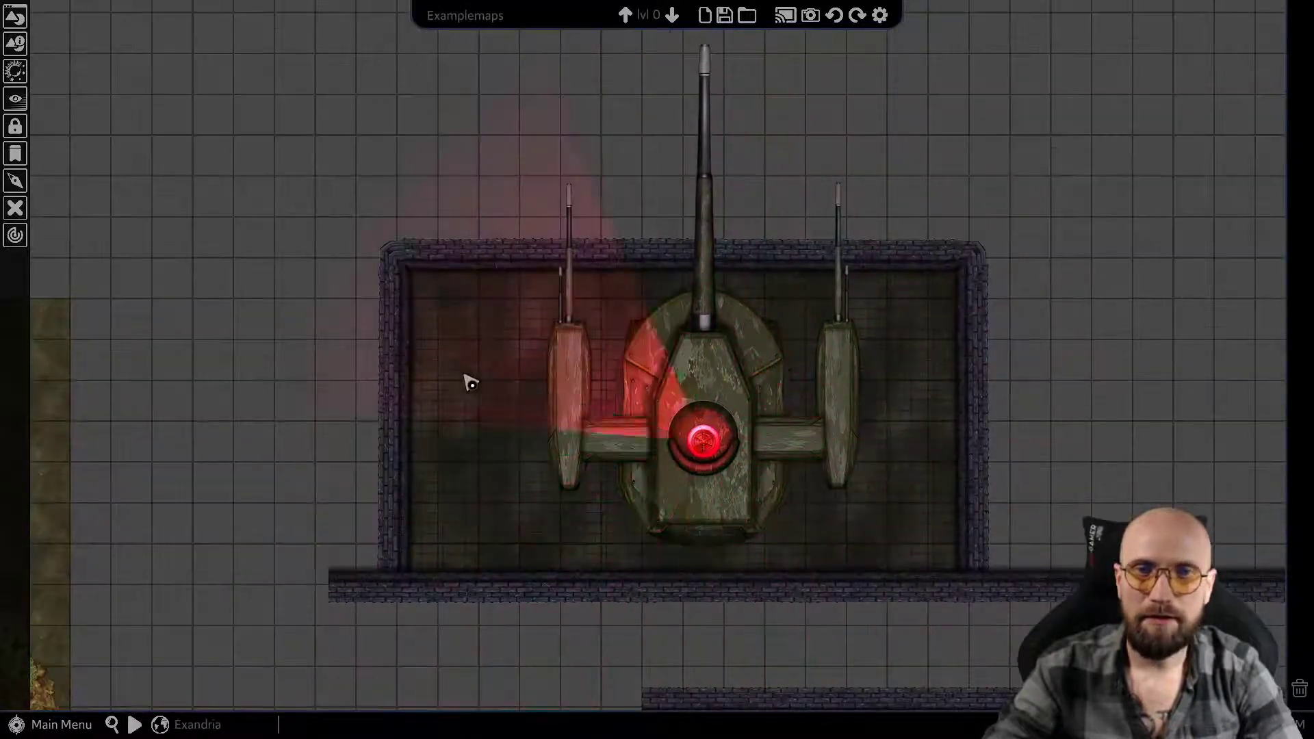
# Select the circle_w_hole object around the red gas cylinder on the turret and shrink it to roughly half its size.
pyautogui.moveTo(509, 315); pyautogui.dragTo(520, 411)
pyautogui.scroll(-2, 521, 411)
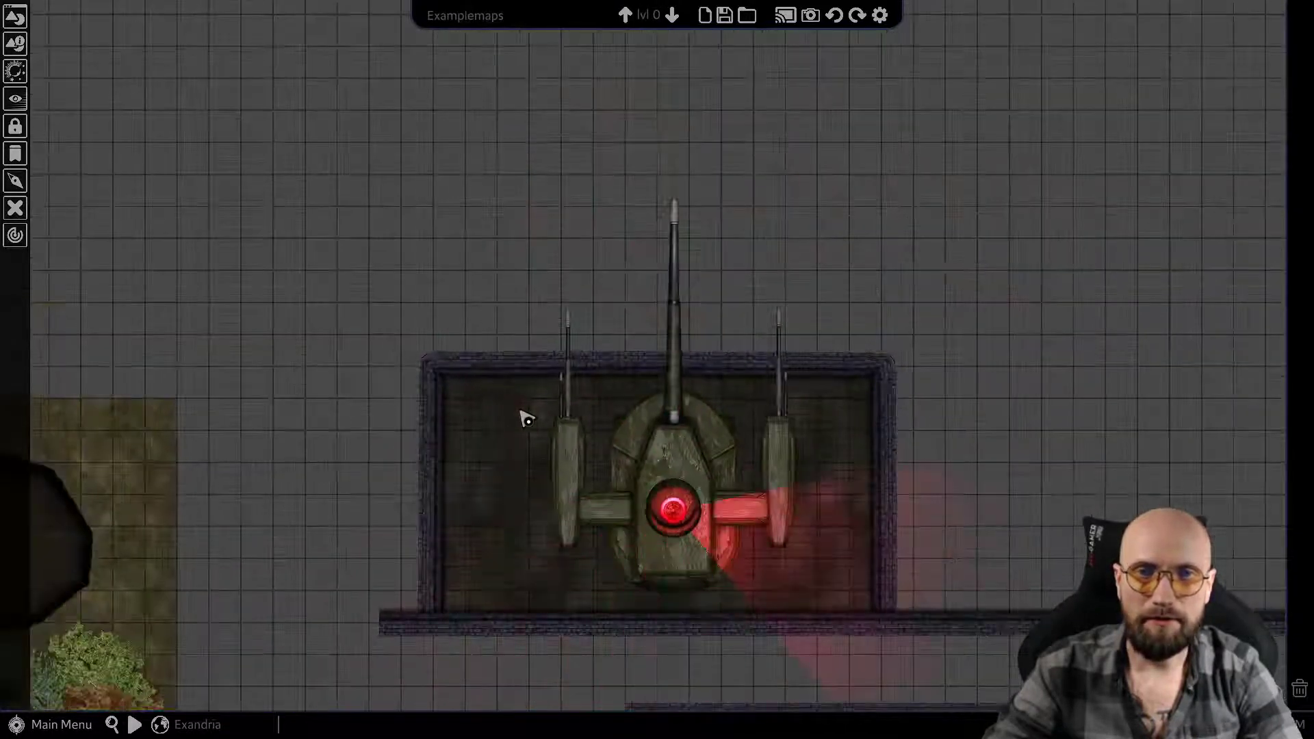
pyautogui.click(658, 506)
pyautogui.scroll(1, 661, 520)
pyautogui.scroll(2, 660, 524)
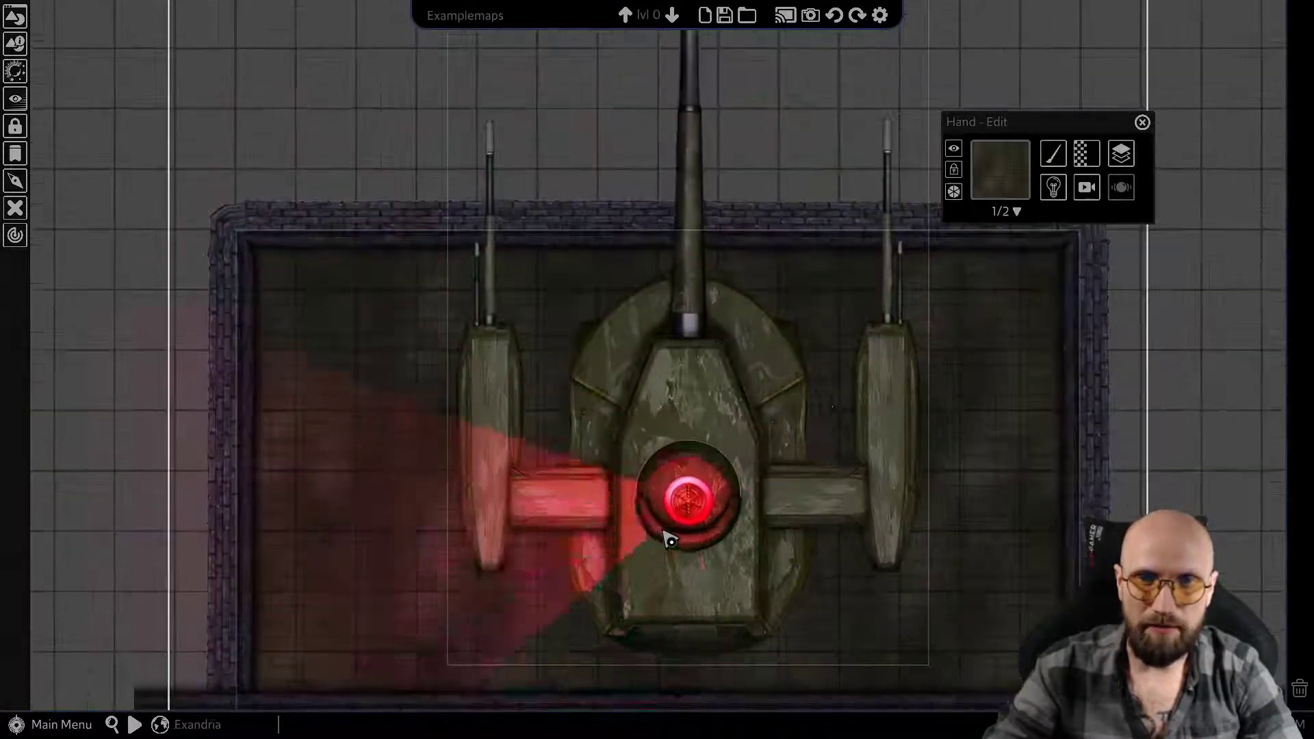
pyautogui.click(1206, 316)
pyautogui.moveTo(701, 526); pyautogui.dragTo(709, 563)
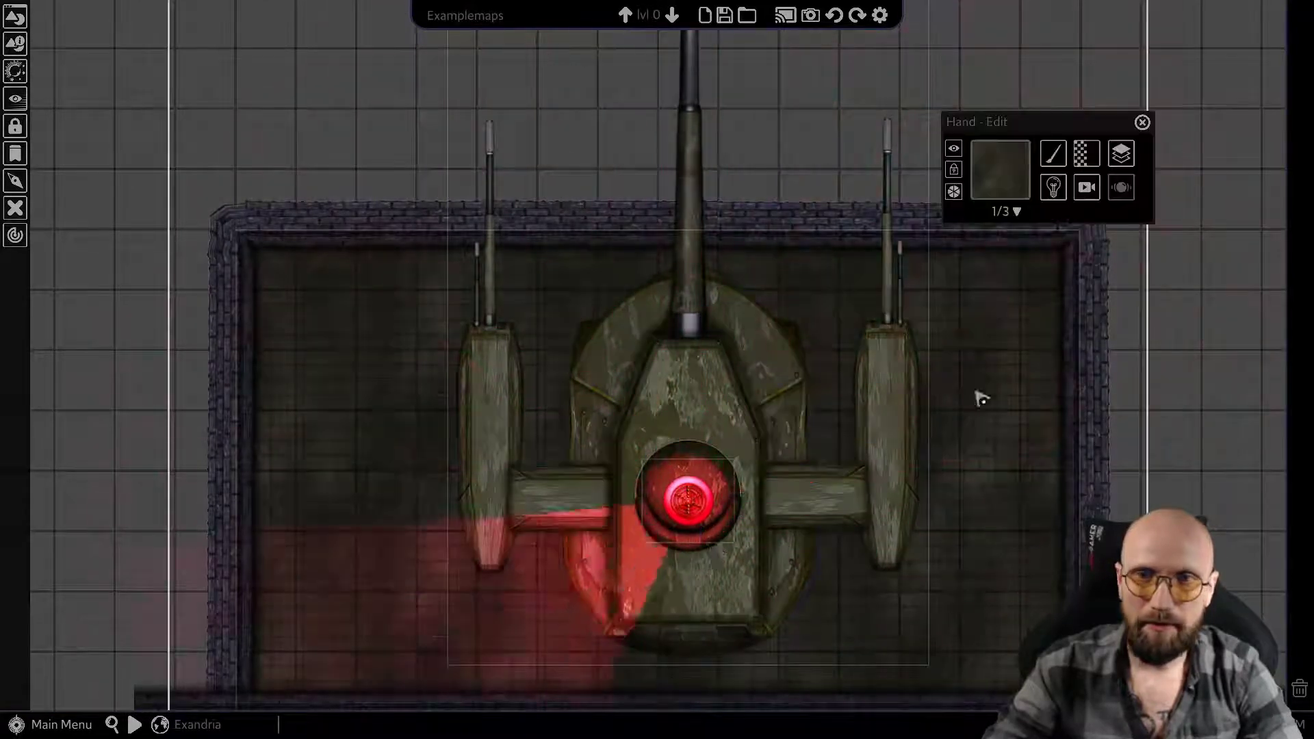
pyautogui.click(1011, 212)
pyautogui.click(1009, 267)
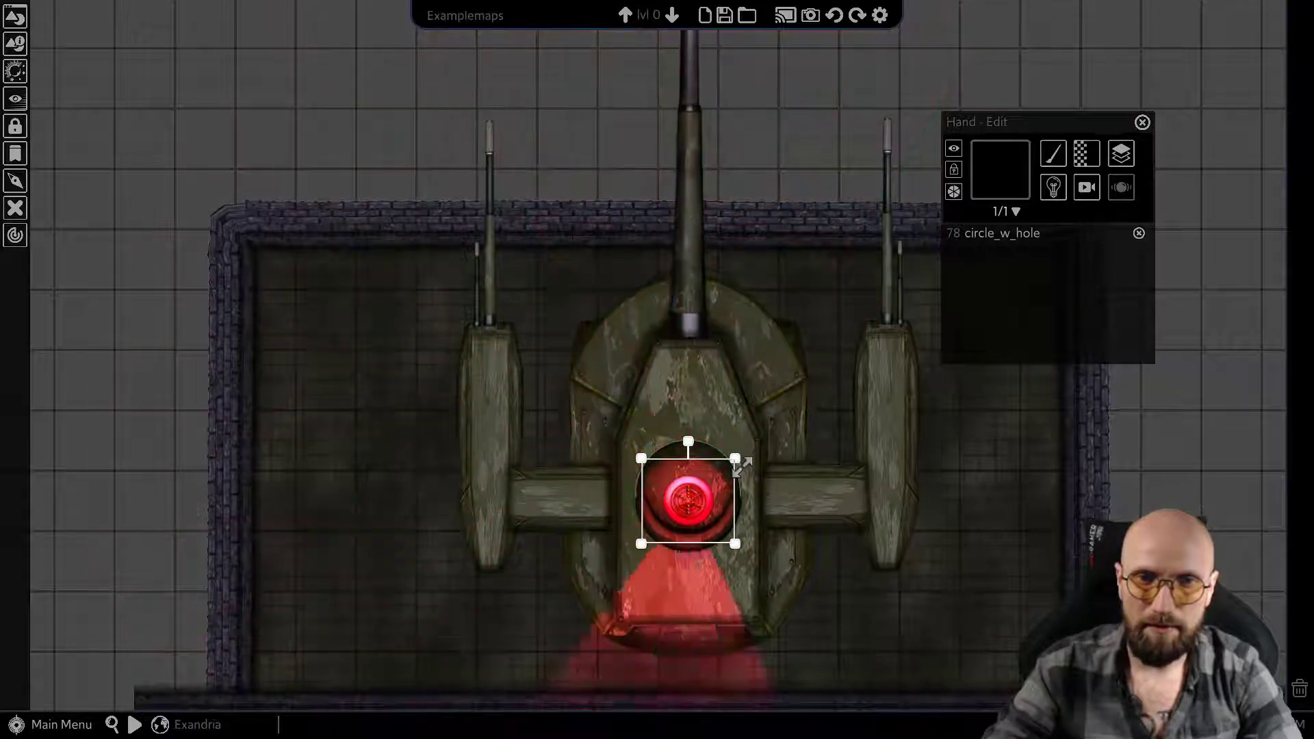
pyautogui.moveTo(736, 459); pyautogui.dragTo(695, 495)
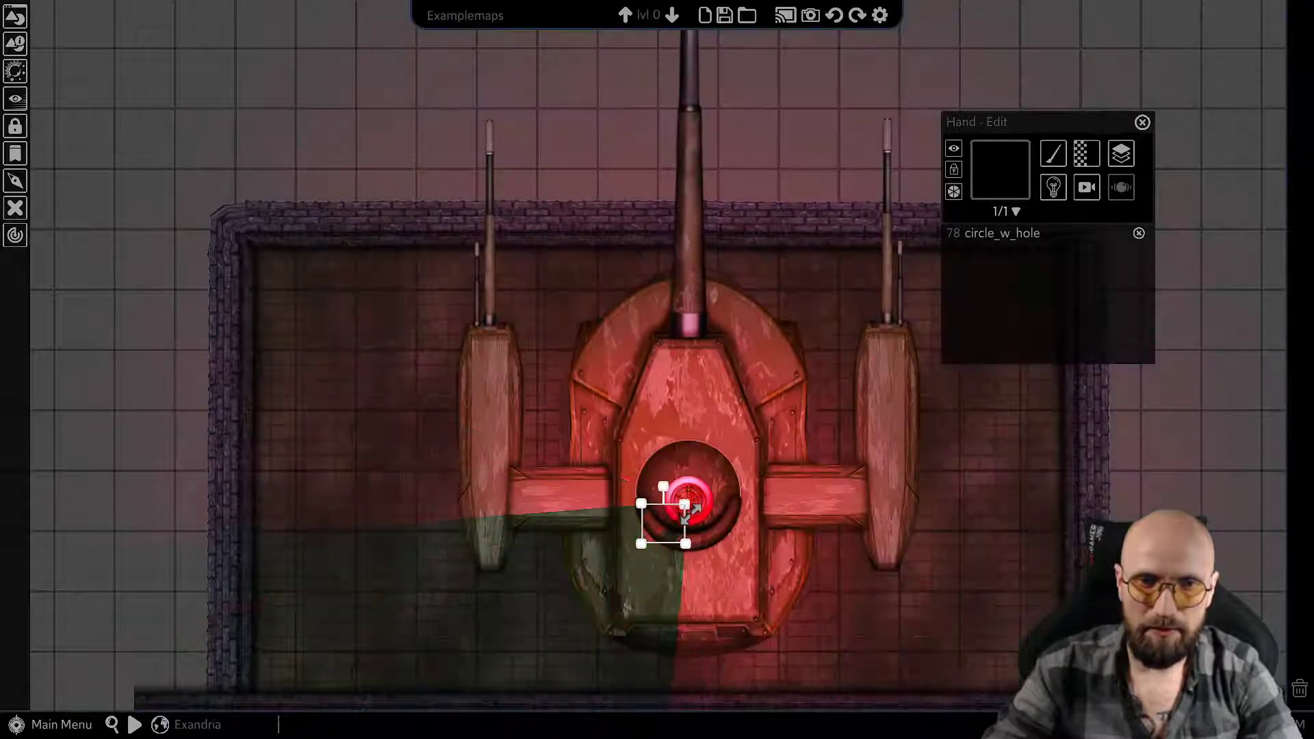
# Turn off the rotation effect of the shrunken circle_w_hole object on the turret hatch.
pyautogui.scroll(5, 691, 506)
pyautogui.scroll(5, 669, 500)
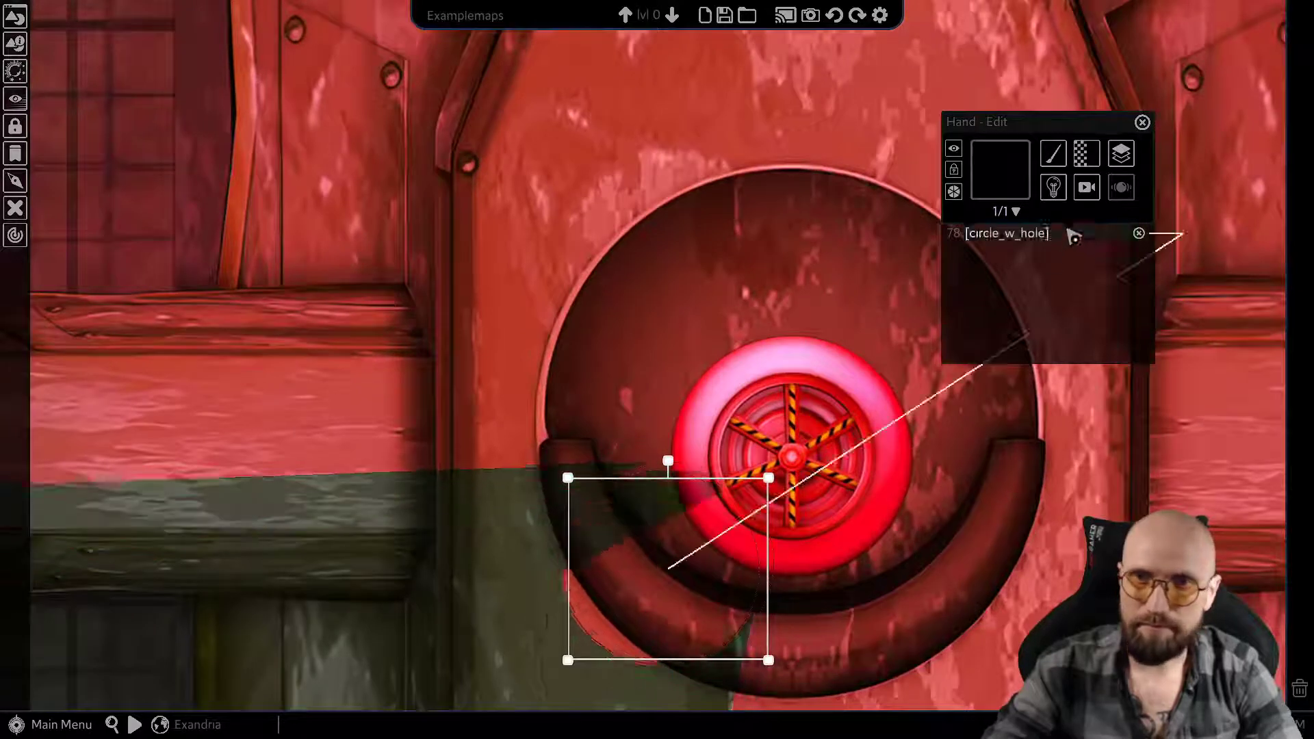
pyautogui.click(1089, 194)
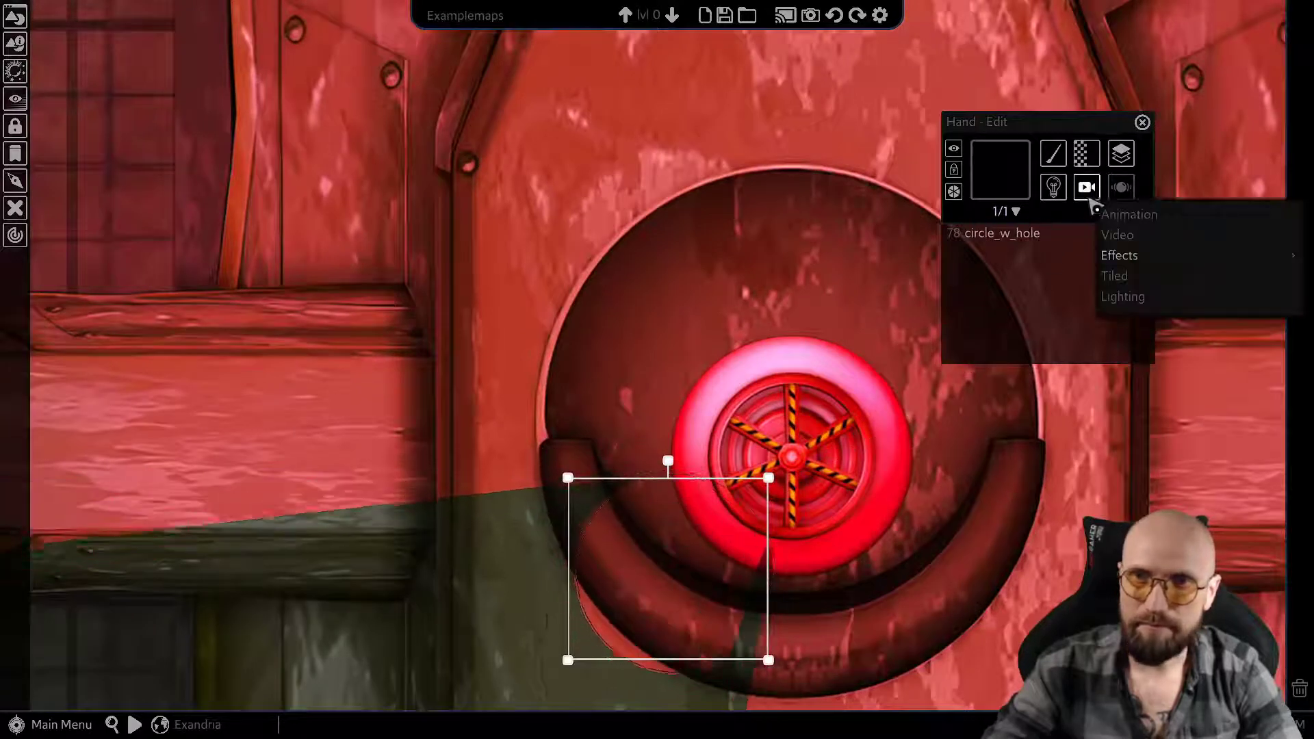
pyautogui.moveTo(1132, 254)
pyautogui.moveTo(973, 260)
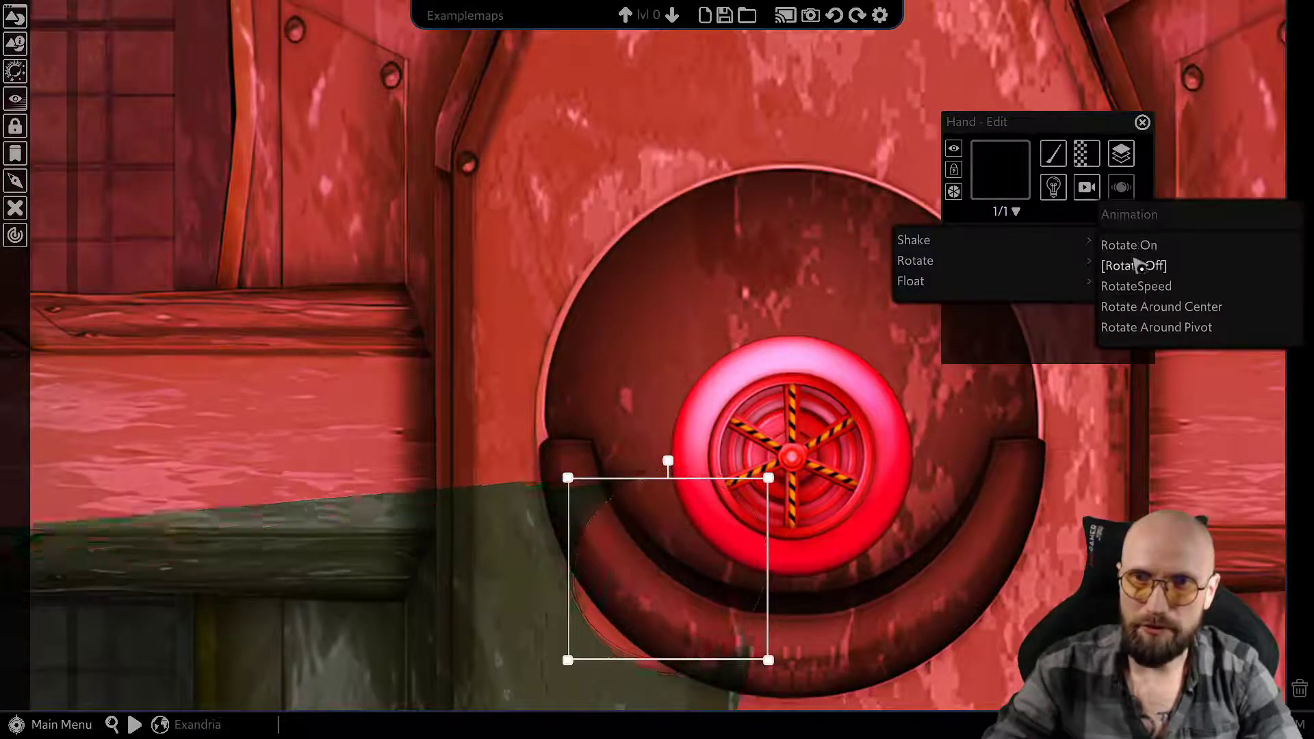
# Centre the stationary circle_w_hole on the red gas cylinder and shrink it slightly so it fits inside the cylinder's glowing rim.
pyautogui.moveTo(712, 473); pyautogui.dragTo(762, 457)
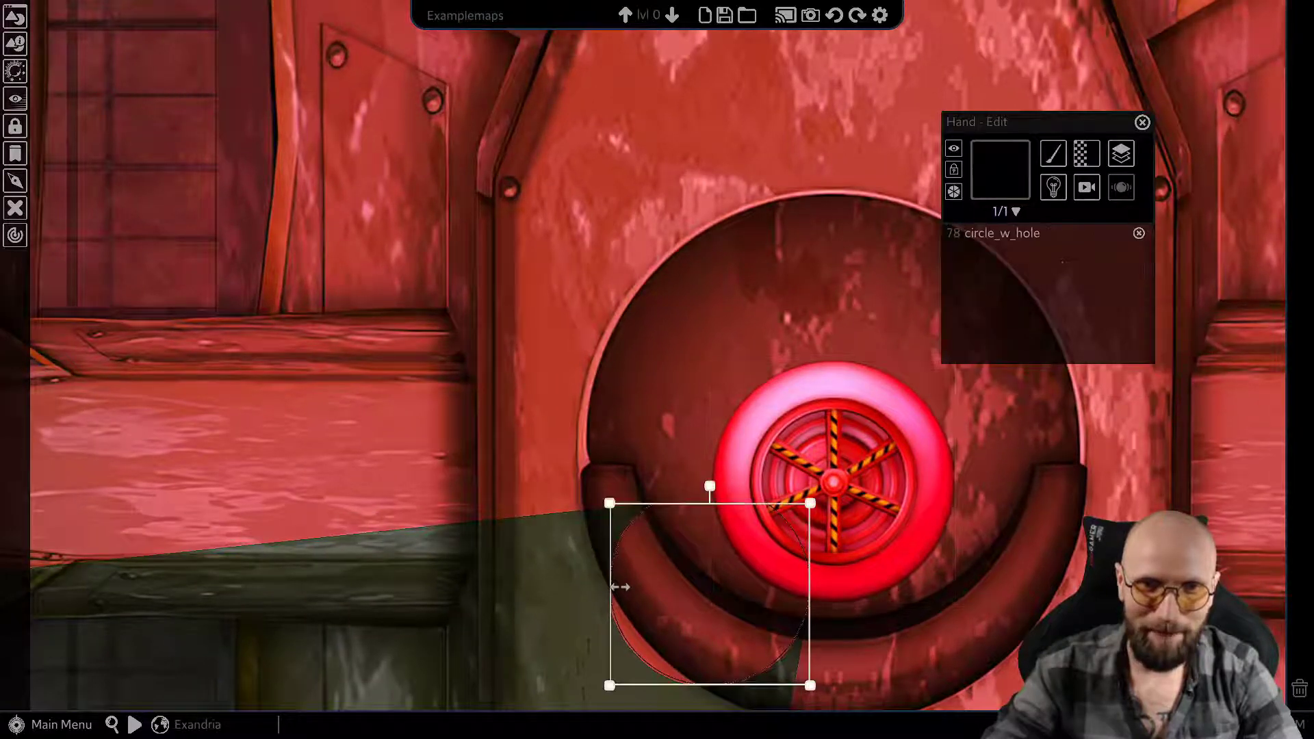
pyautogui.moveTo(620, 629); pyautogui.dragTo(745, 531)
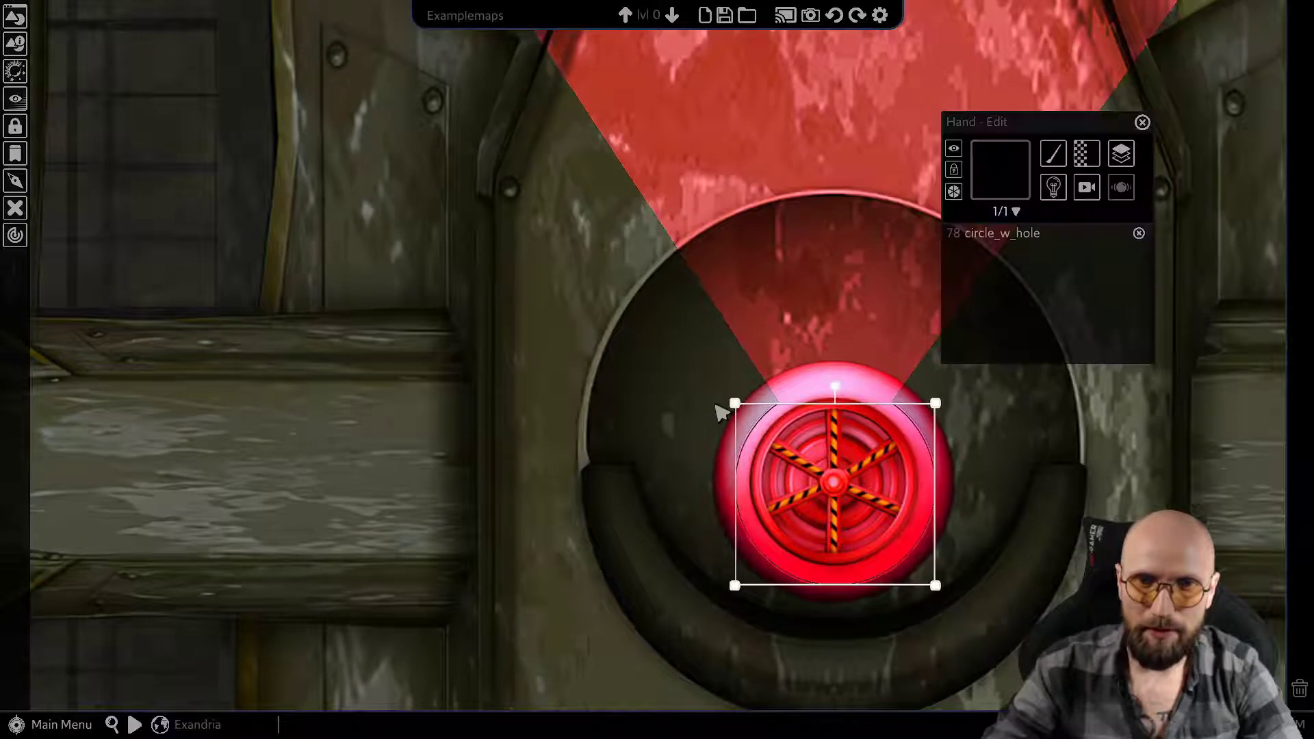
pyautogui.moveTo(735, 404); pyautogui.dragTo(770, 436)
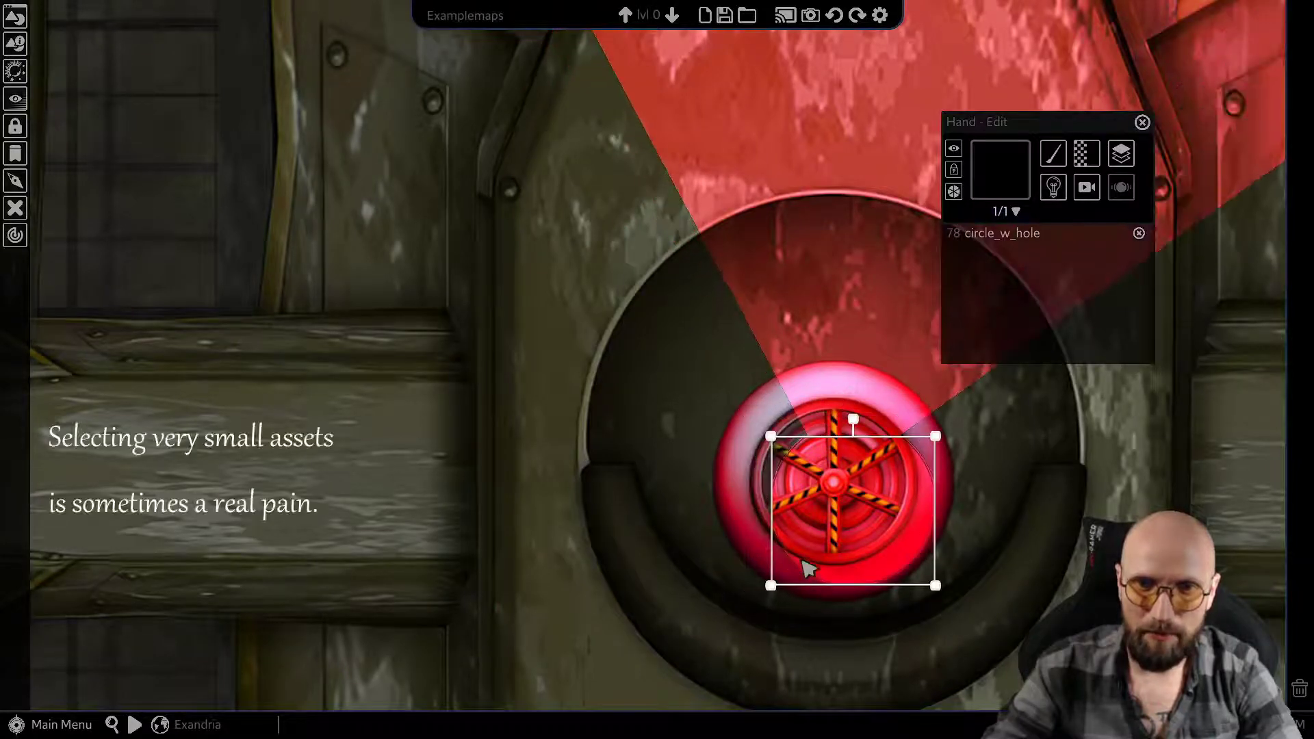
pyautogui.moveTo(806, 572); pyautogui.dragTo(783, 547)
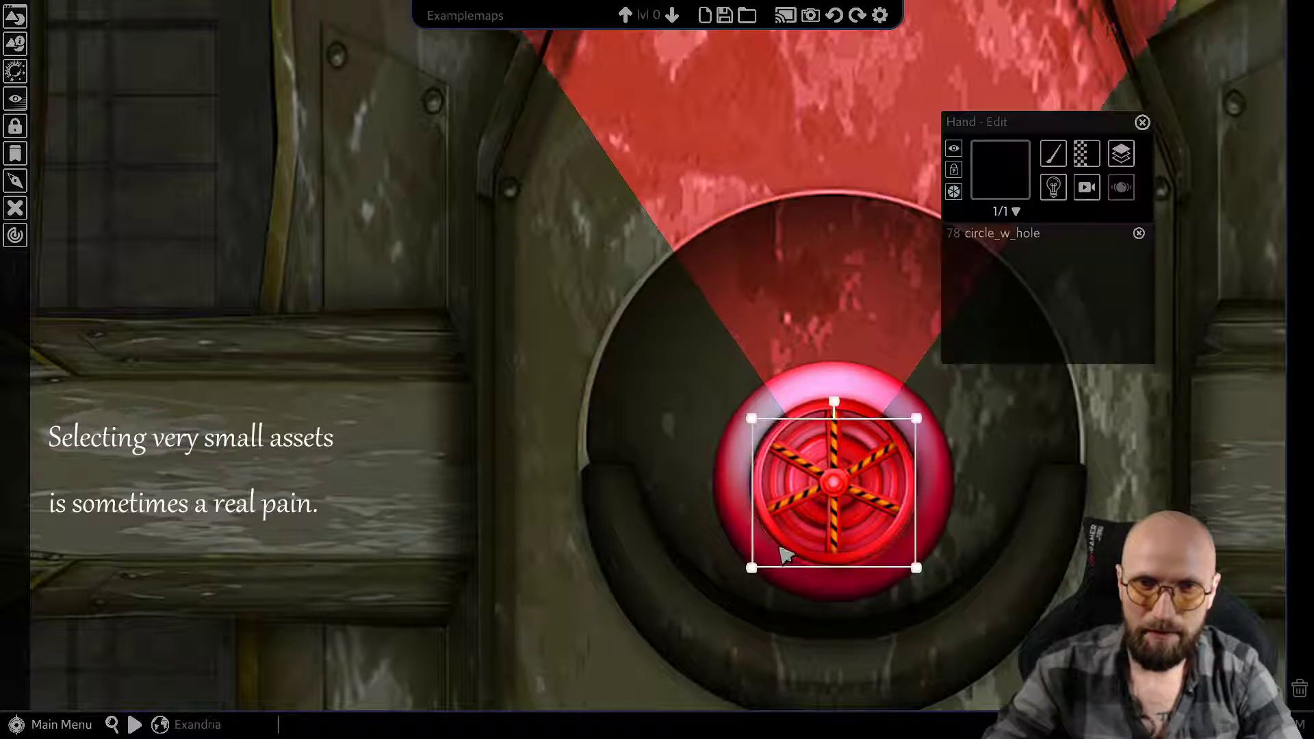
# Turn the rotation effect of the centred circle_w_hole back on and set its rotation speed to 175 deg/s.
pyautogui.scroll(-3, 836, 546)
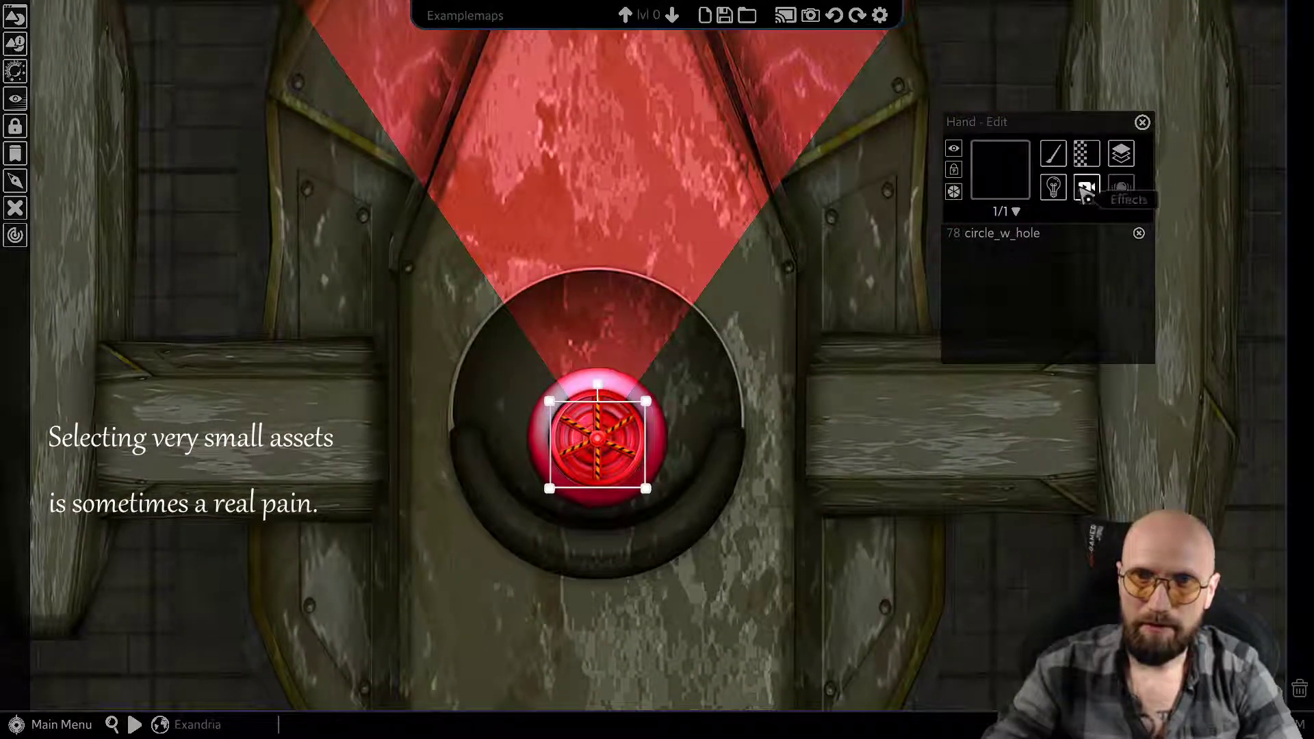
pyautogui.click(1087, 192)
pyautogui.click(1118, 241)
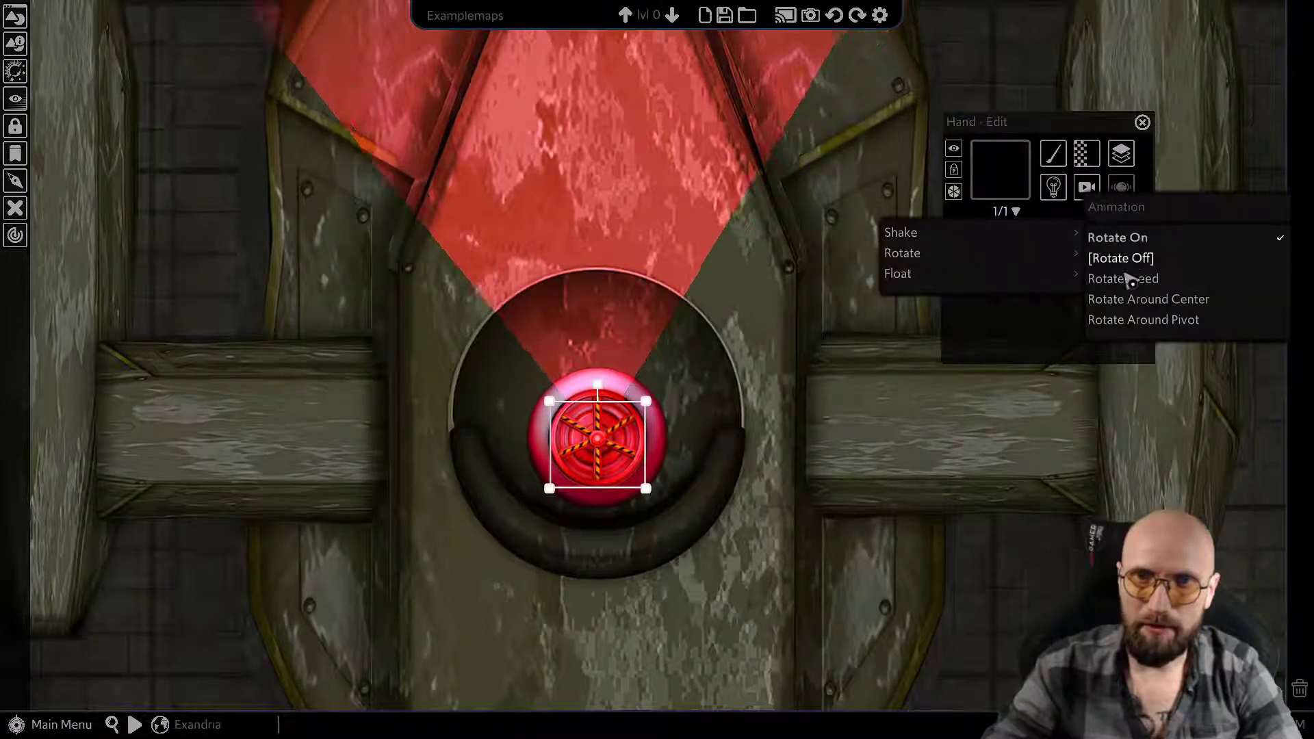
pyautogui.click(1122, 279)
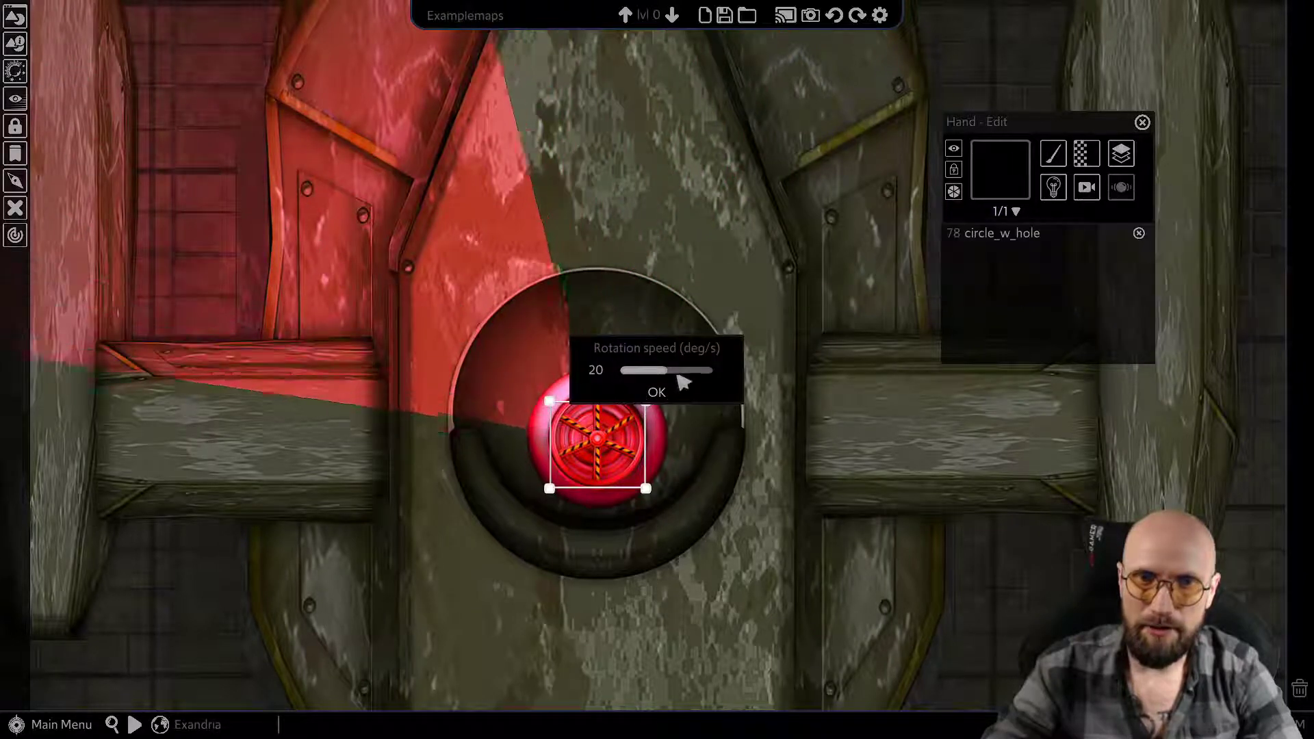
pyautogui.moveTo(682, 376)
pyautogui.mouseDown()
pyautogui.moveTo(665, 390)
pyautogui.moveTo(680, 379)
pyautogui.mouseUp()
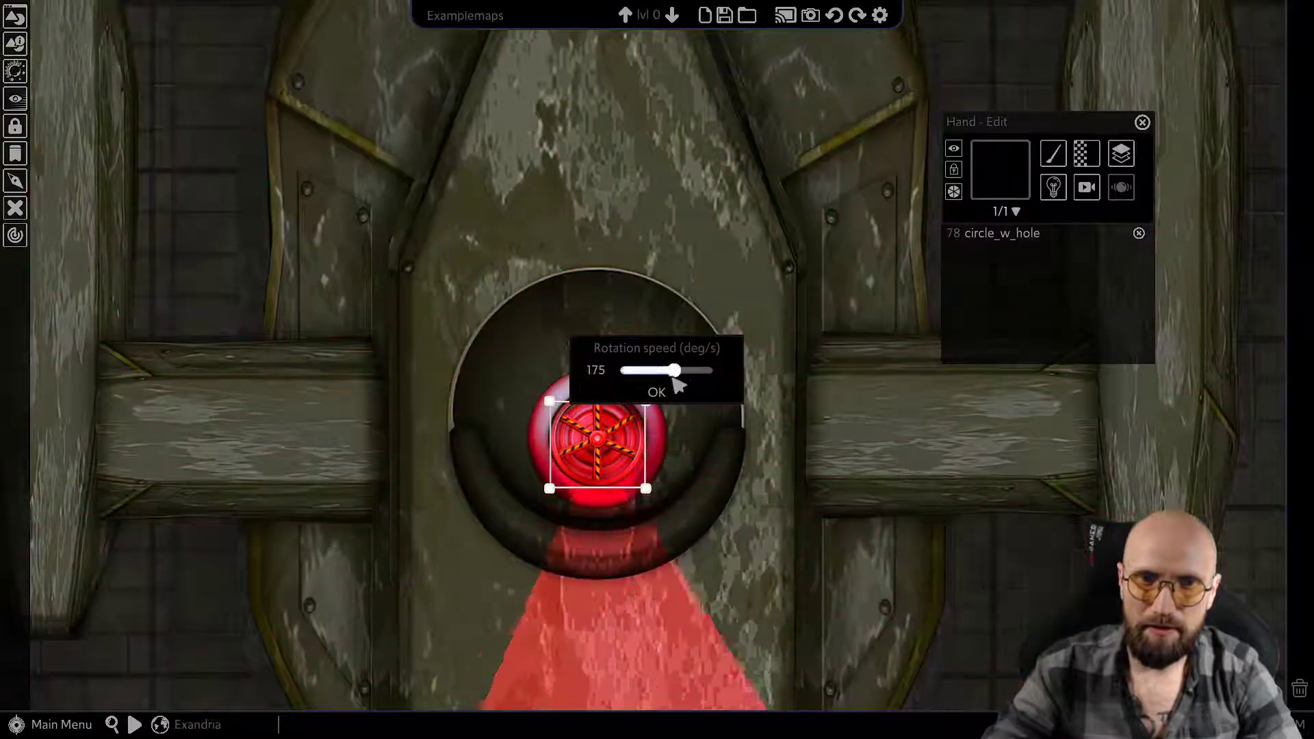
pyautogui.click(656, 391)
pyautogui.scroll(-5, 660, 410)
pyautogui.scroll(-6, 727, 347)
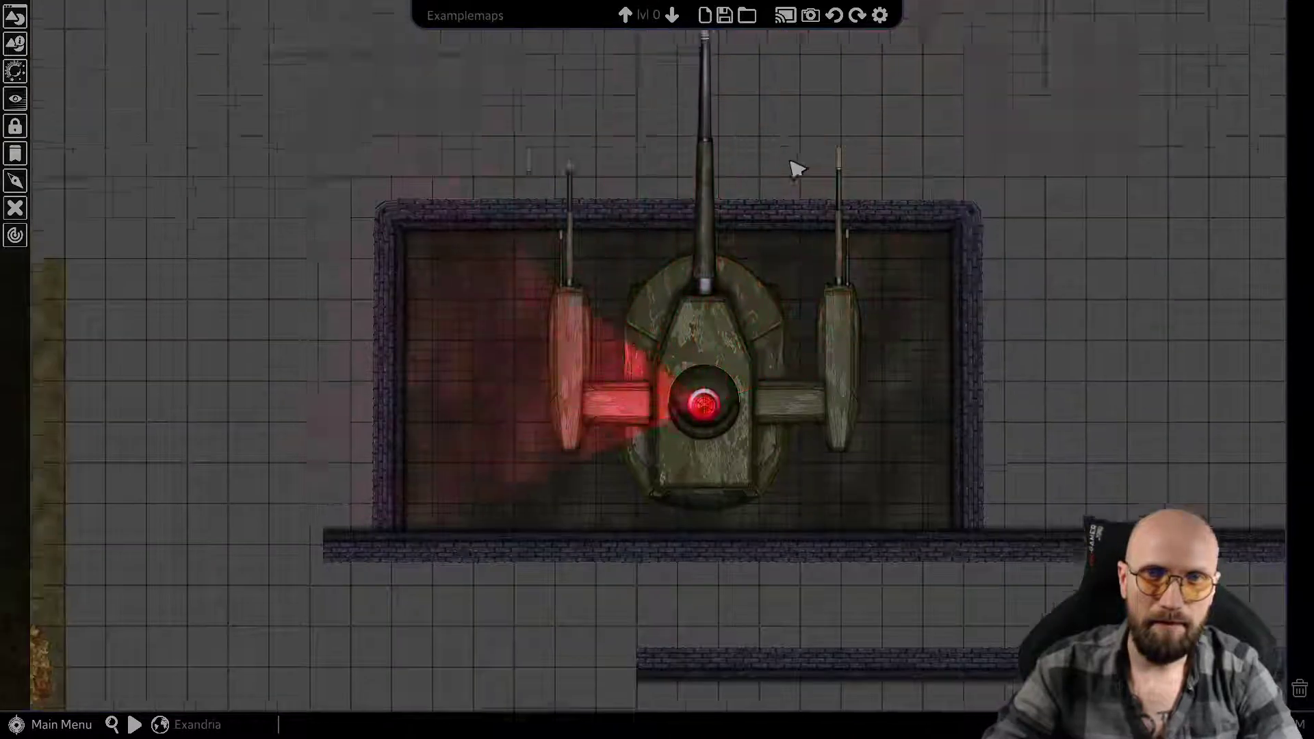
pyautogui.moveTo(789, 161); pyautogui.dragTo(786, 200, button='middle')
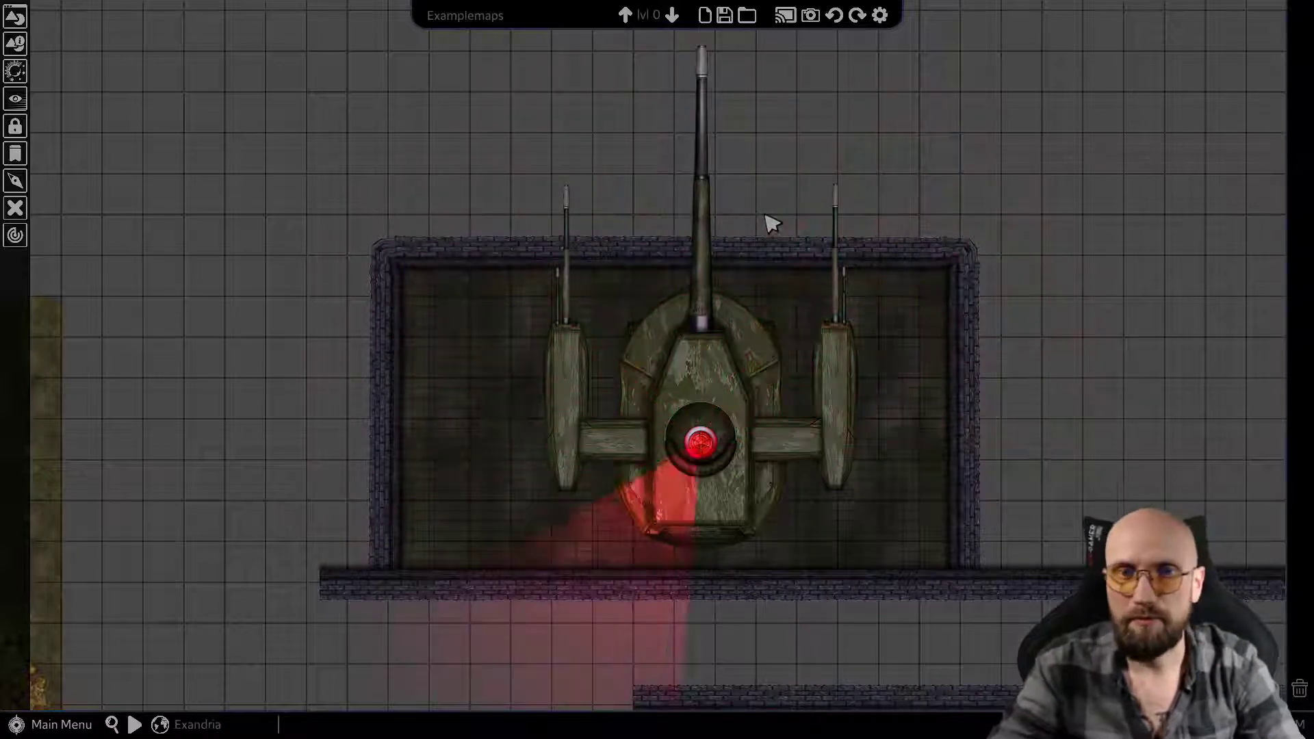
pyautogui.moveTo(769, 220); pyautogui.dragTo(775, 323, button='middle')
pyautogui.scroll(-2, 763, 314)
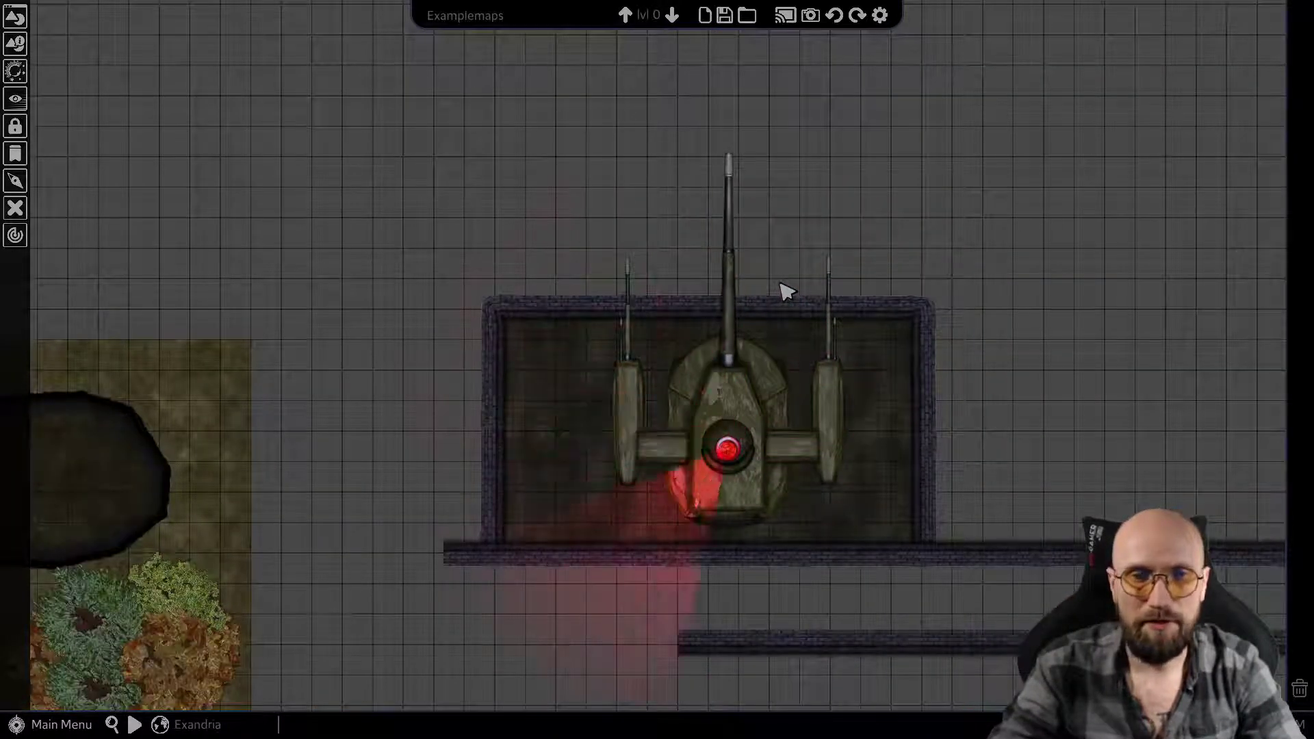